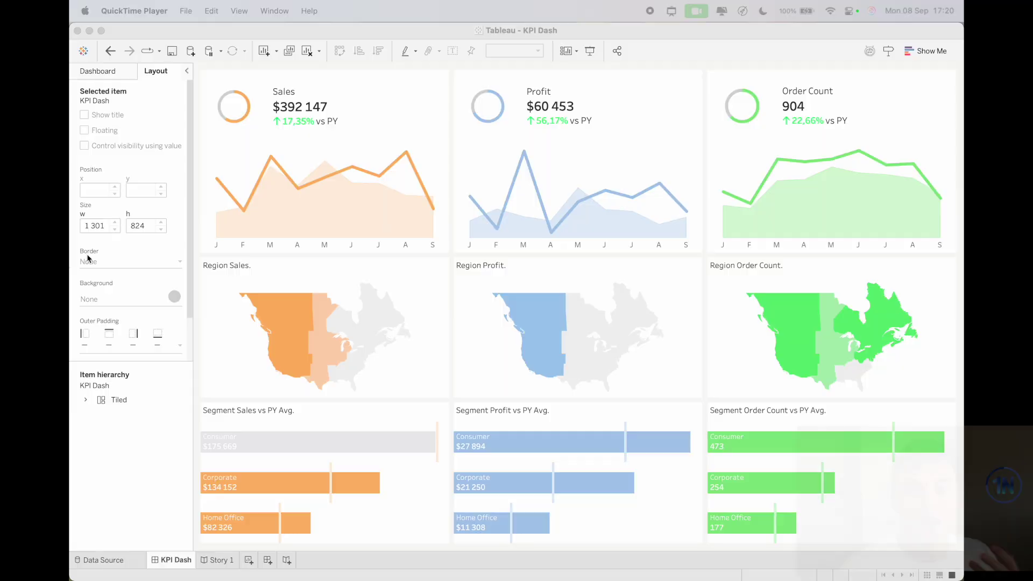
Switch to the Brave browser and browse the Tableau Public Discover page's viz categories for dashboard inspiration.
{"action": "left_click", "coordinate": [364, 563]}
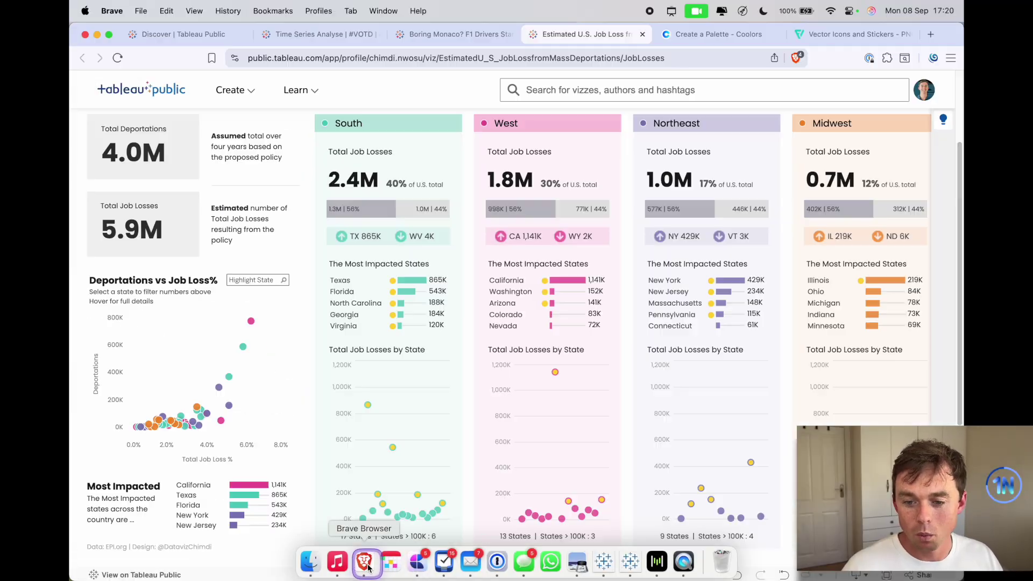
{"action": "left_click", "coordinate": [176, 43]}
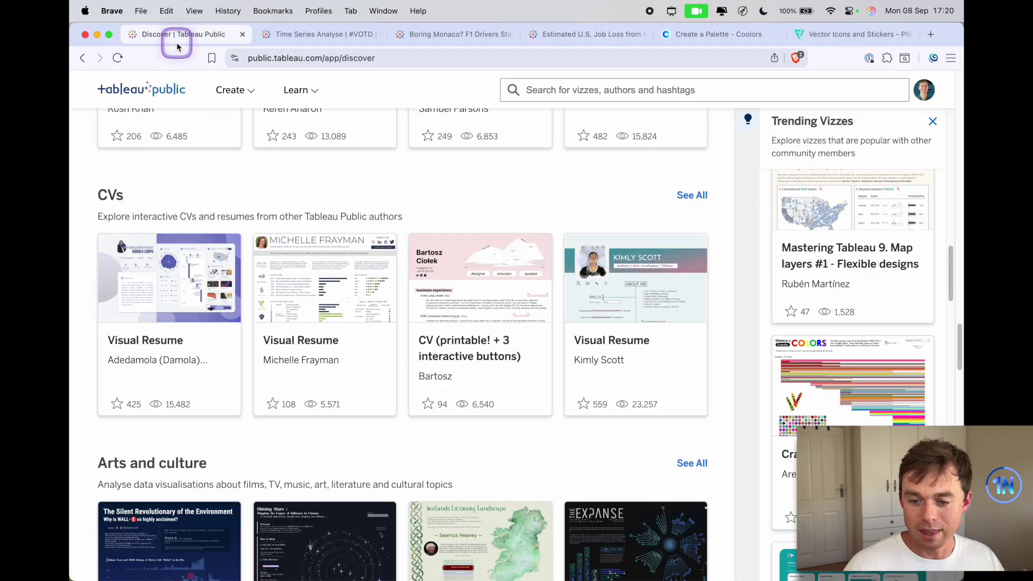
{"action": "scroll", "coordinate": [605, 186], "scroll_direction": "up", "scroll_amount": 15}
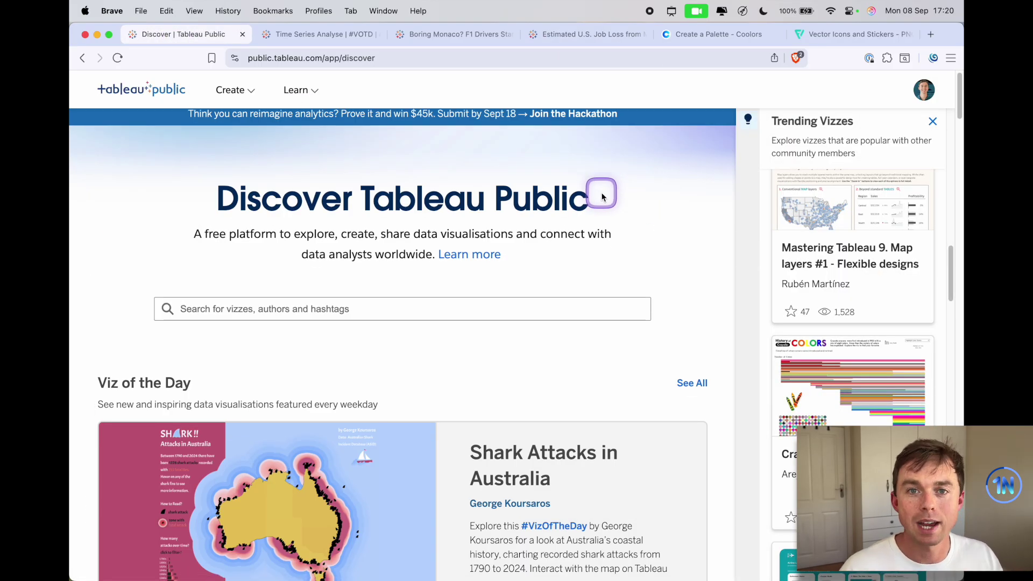
{"action": "scroll", "coordinate": [601, 197], "scroll_direction": "down", "scroll_amount": 15}
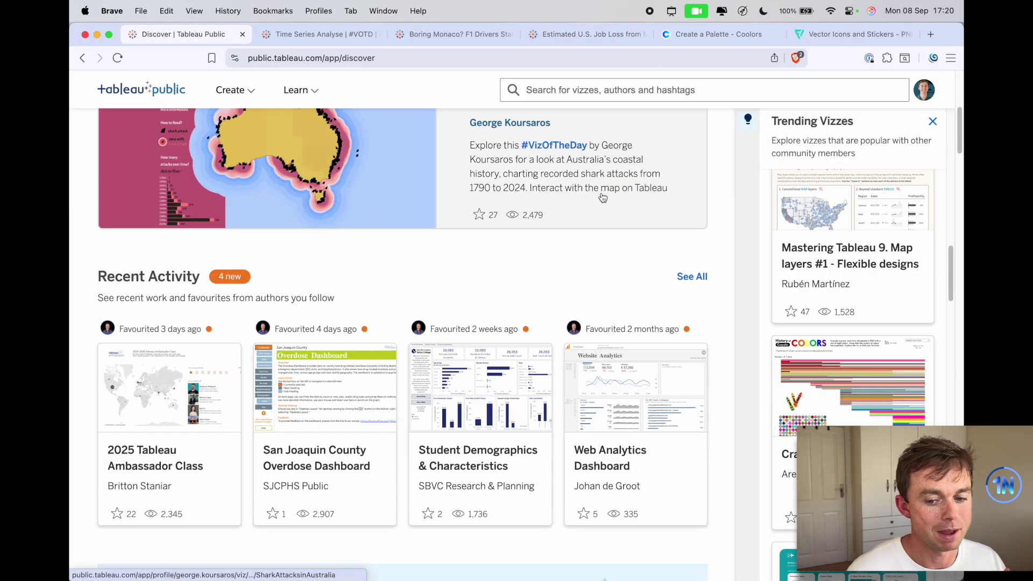
{"action": "scroll", "coordinate": [602, 197], "scroll_direction": "down", "scroll_amount": 15}
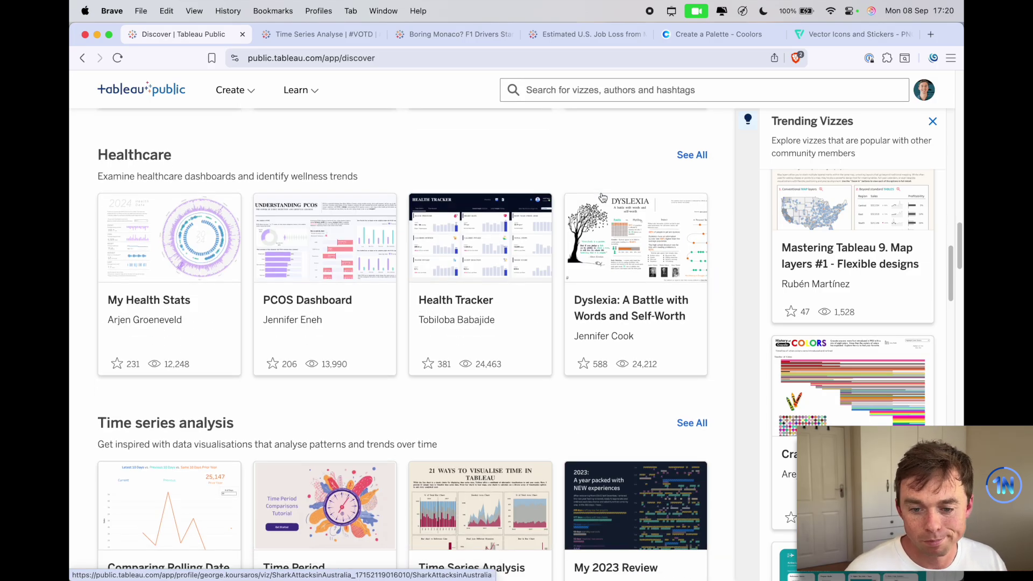
{"action": "left_click", "coordinate": [488, 154]}
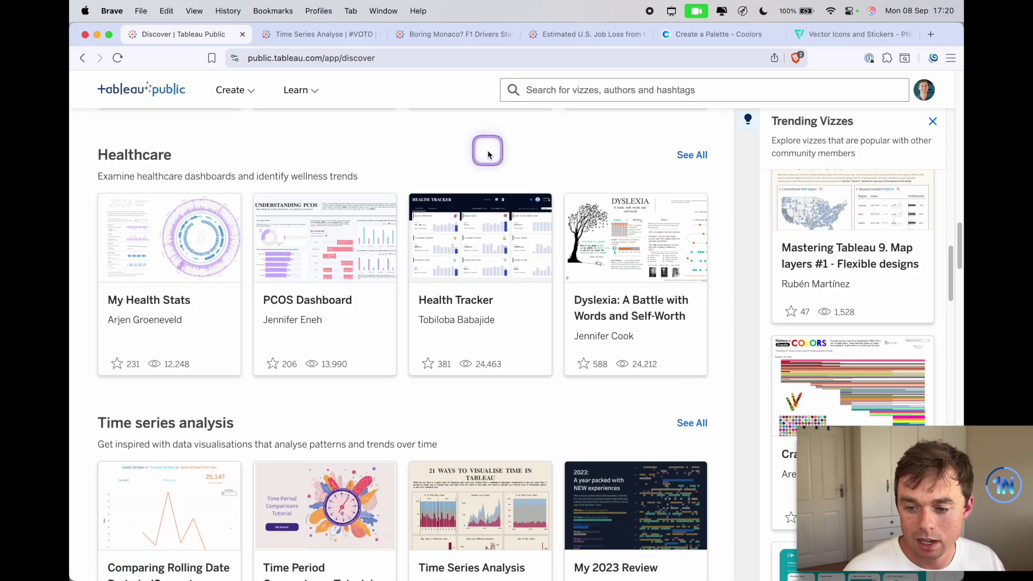
{"action": "scroll", "coordinate": [489, 155], "scroll_direction": "down", "scroll_amount": 10}
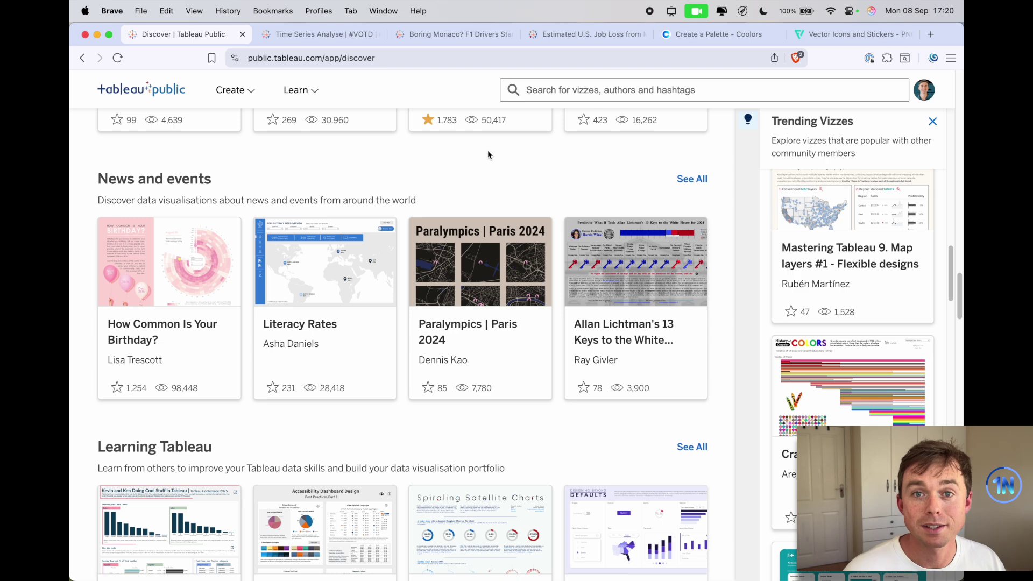
Examine the chart types in the "21 Ways to Visualise Time in Tableau" viz, including the stacked and % of total area charts.
{"action": "left_click", "coordinate": [327, 36]}
{"action": "scroll", "coordinate": [618, 249], "scroll_direction": "up", "scroll_amount": 2}
{"action": "mouse_move", "coordinate": [368, 153]}
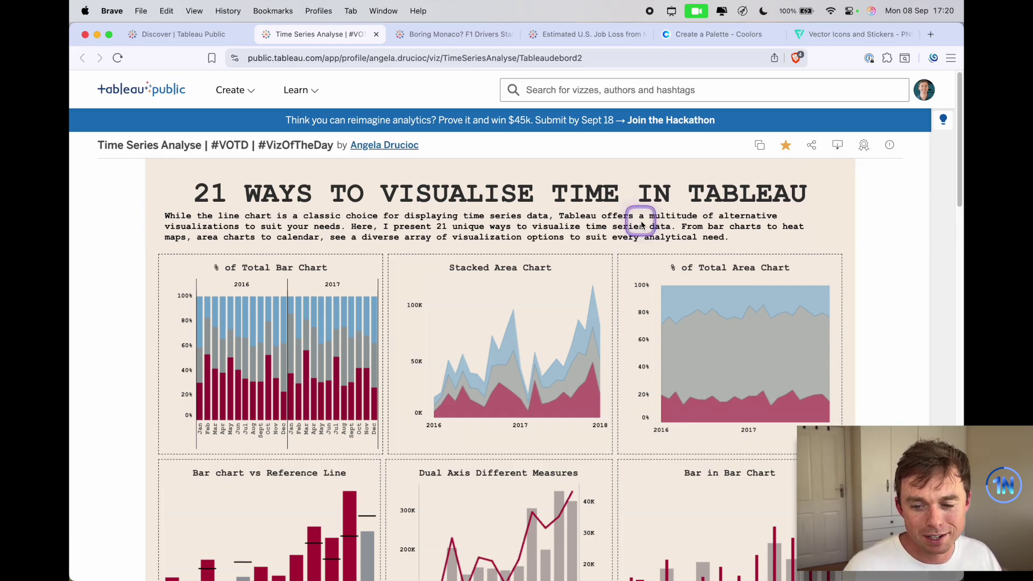
{"action": "scroll", "coordinate": [641, 225], "scroll_direction": "down", "scroll_amount": 1}
{"action": "mouse_move", "coordinate": [727, 298]}
{"action": "mouse_move", "coordinate": [715, 397]}
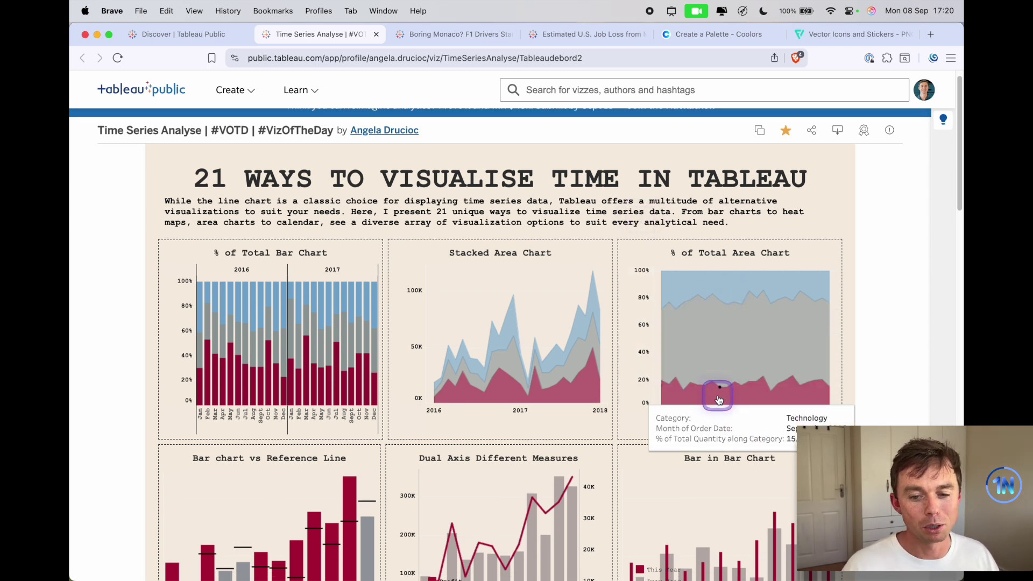
{"action": "mouse_move", "coordinate": [730, 352]}
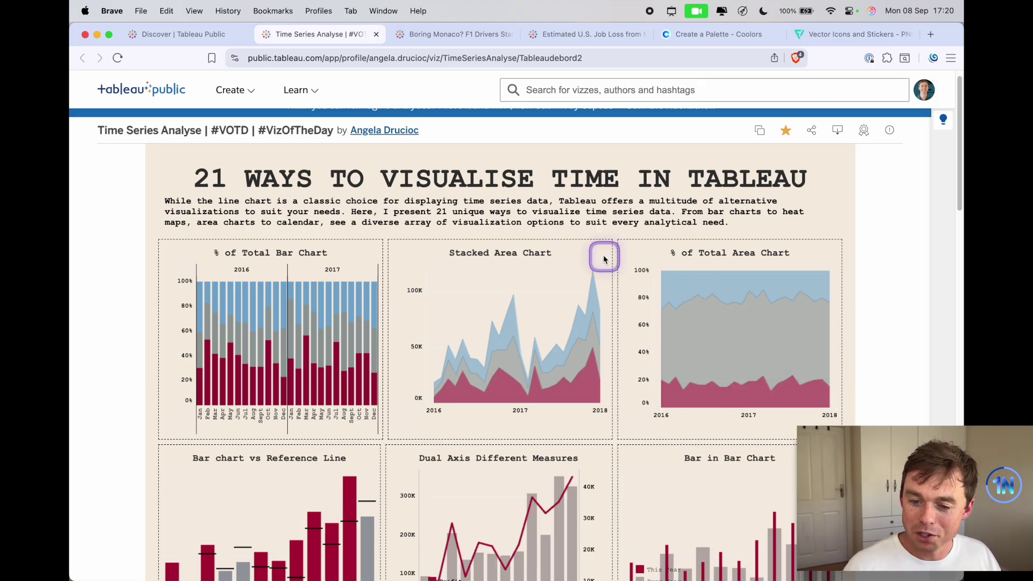
{"action": "mouse_move", "coordinate": [496, 326]}
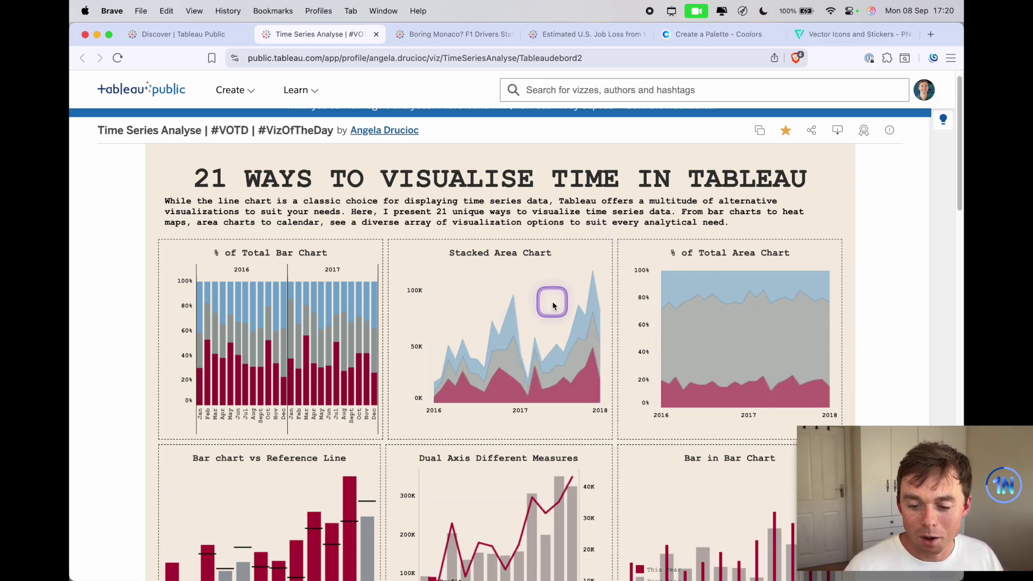
{"action": "scroll", "coordinate": [553, 300], "scroll_direction": "down", "scroll_amount": 5}
{"action": "scroll", "coordinate": [470, 351], "scroll_direction": "up", "scroll_amount": 2}
{"action": "scroll", "coordinate": [580, 262], "scroll_direction": "down", "scroll_amount": 5}
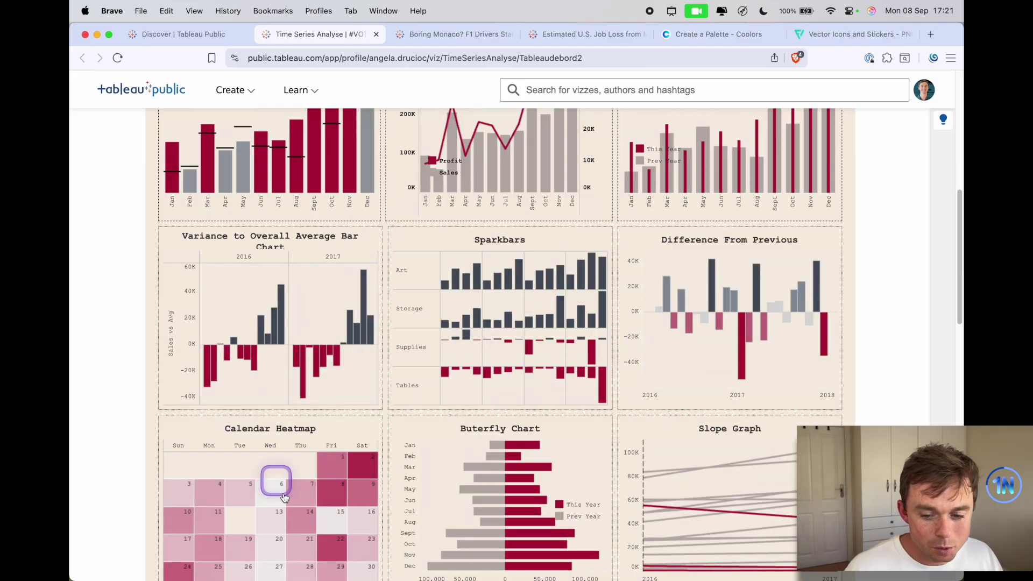
{"action": "scroll", "coordinate": [296, 452], "scroll_direction": "down", "scroll_amount": 5}
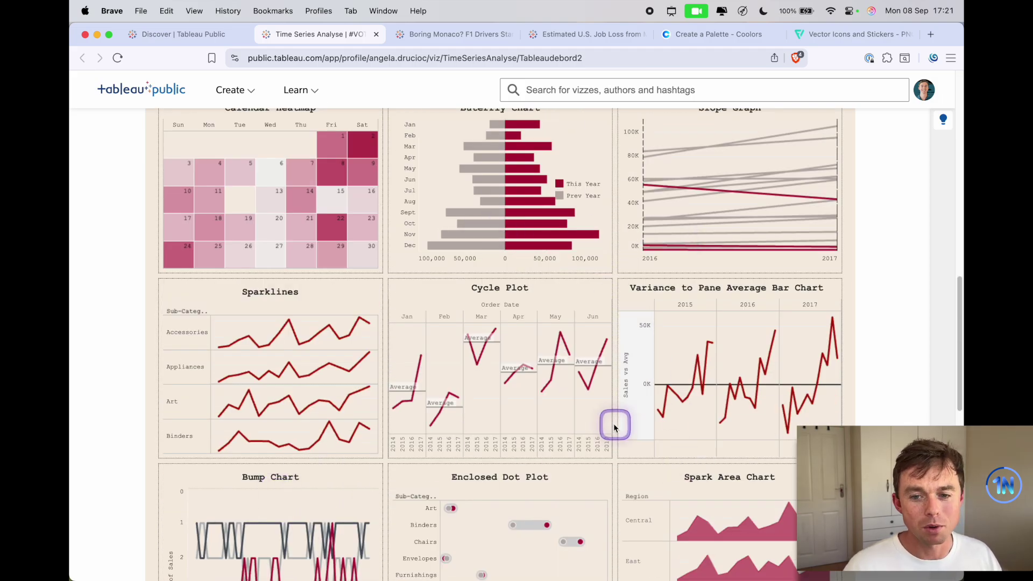
{"action": "scroll", "coordinate": [613, 418], "scroll_direction": "up", "scroll_amount": 10}
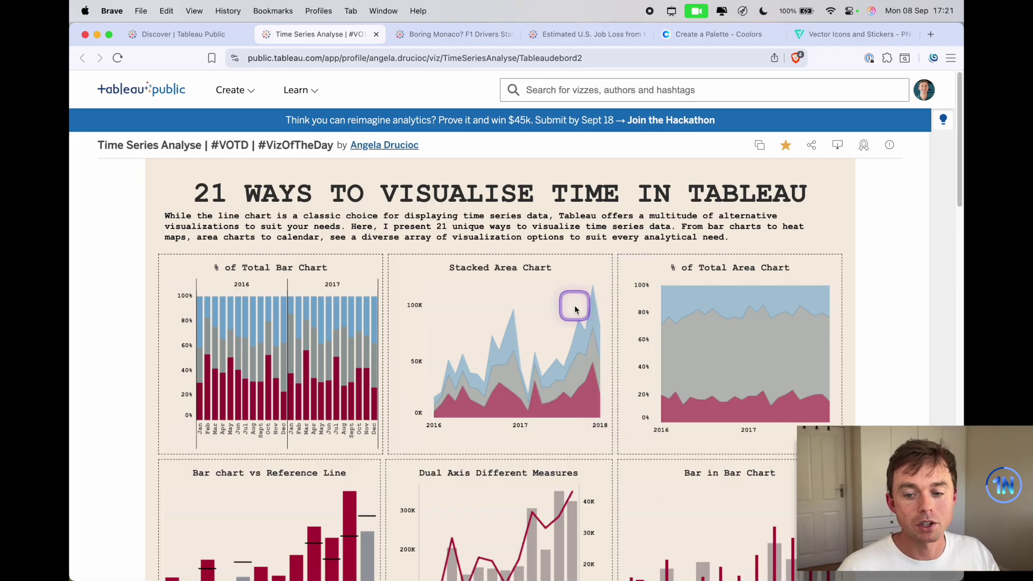
Review the layout, regional colours and filters of the "Estimated U.S. Job Loss from Mass Deportations" dashboard.
{"action": "left_click", "coordinate": [581, 36]}
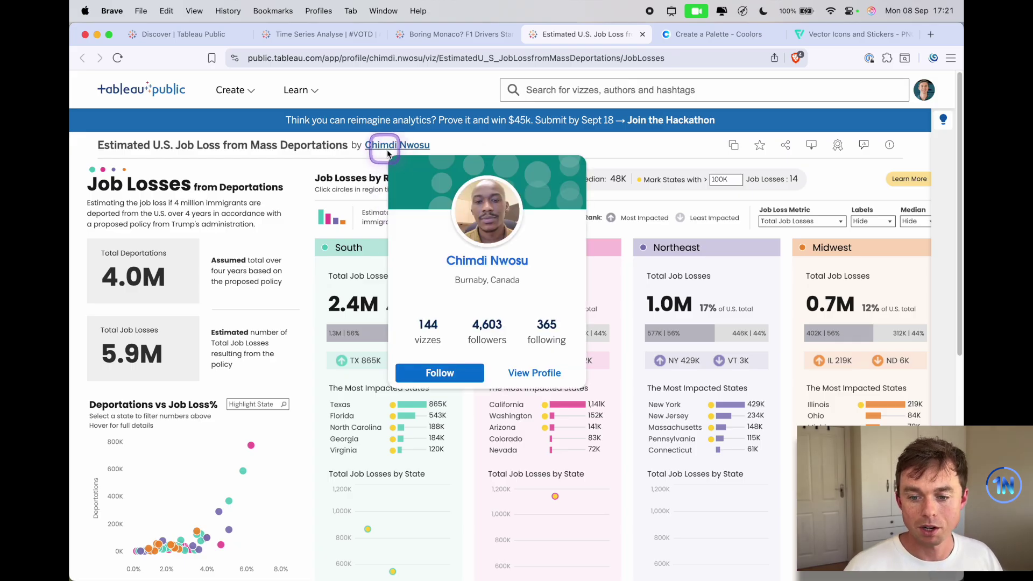
{"action": "scroll", "coordinate": [339, 189], "scroll_direction": "down", "scroll_amount": 3}
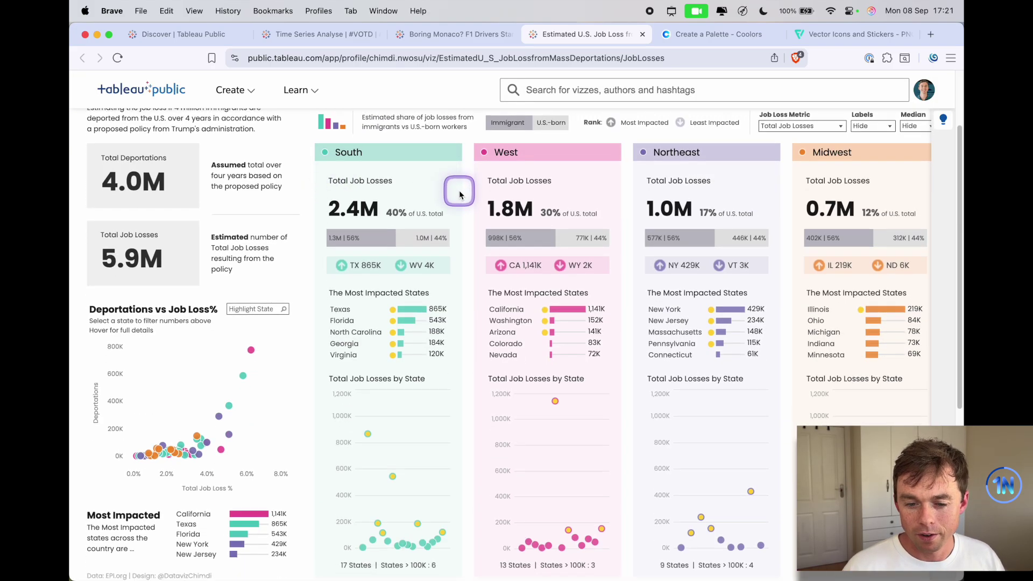
{"action": "scroll", "coordinate": [465, 202], "scroll_direction": "up", "scroll_amount": 3}
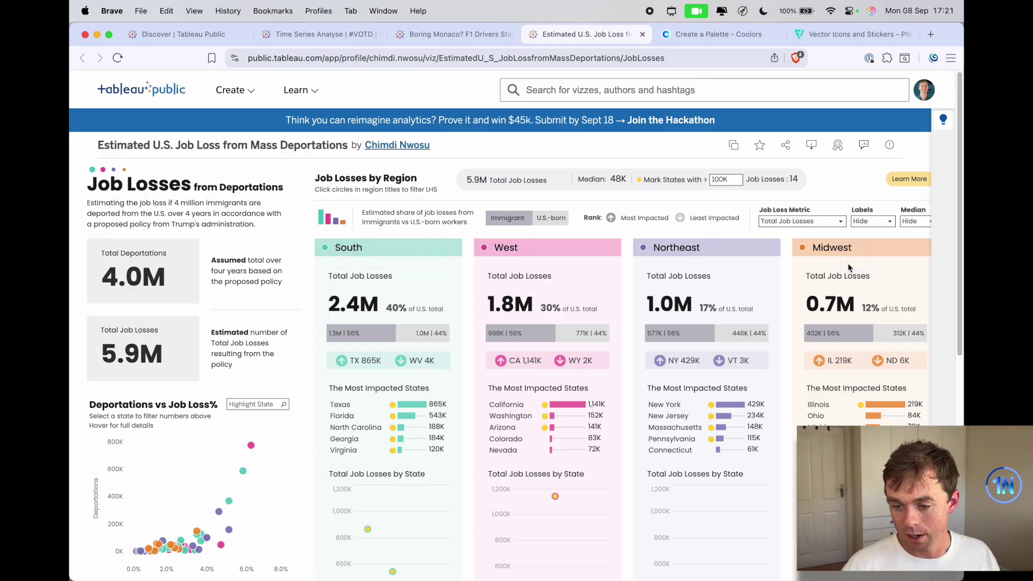
{"action": "scroll", "coordinate": [646, 401], "scroll_direction": "down", "scroll_amount": 3}
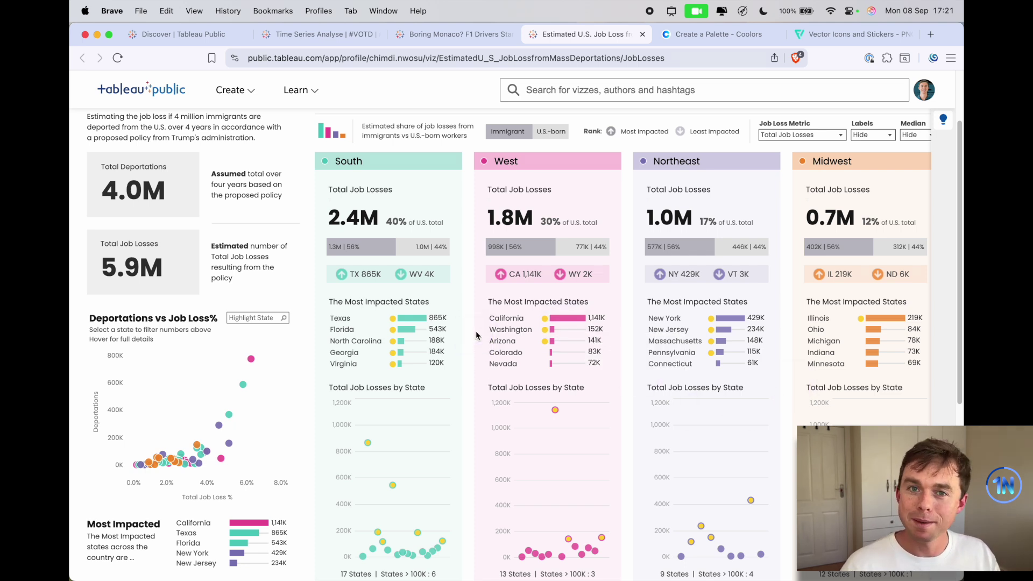
{"action": "scroll", "coordinate": [476, 336], "scroll_direction": "up", "scroll_amount": 3}
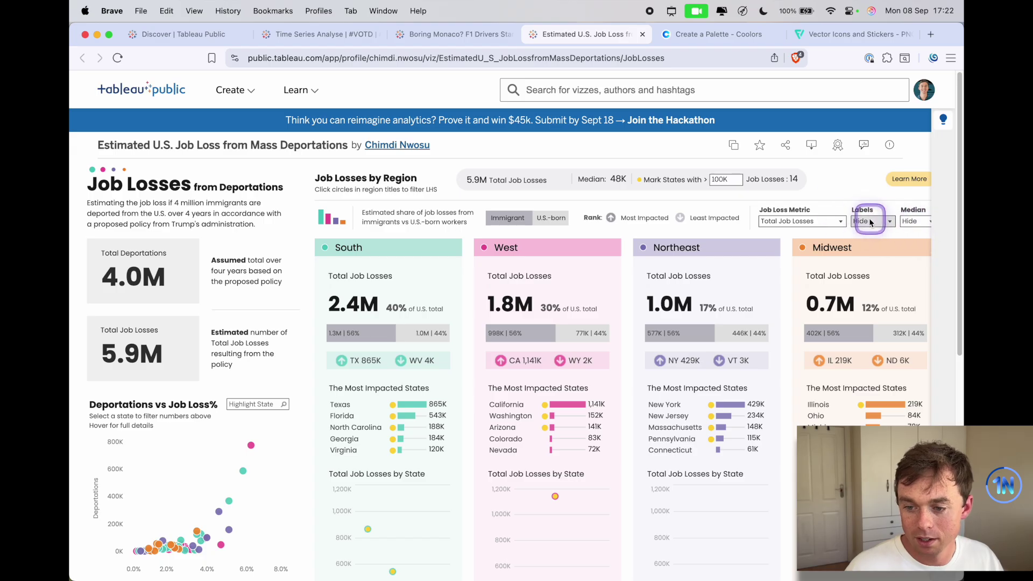
{"action": "mouse_move", "coordinate": [387, 148]}
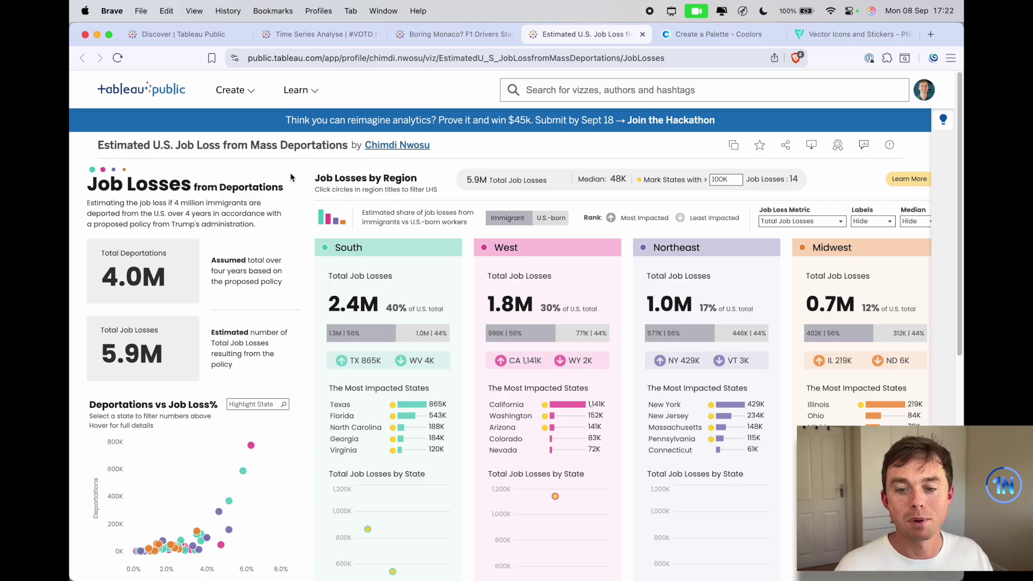
Switch to Tableau and review the KPI Dash dashboard.
{"action": "left_click", "coordinate": [631, 563]}
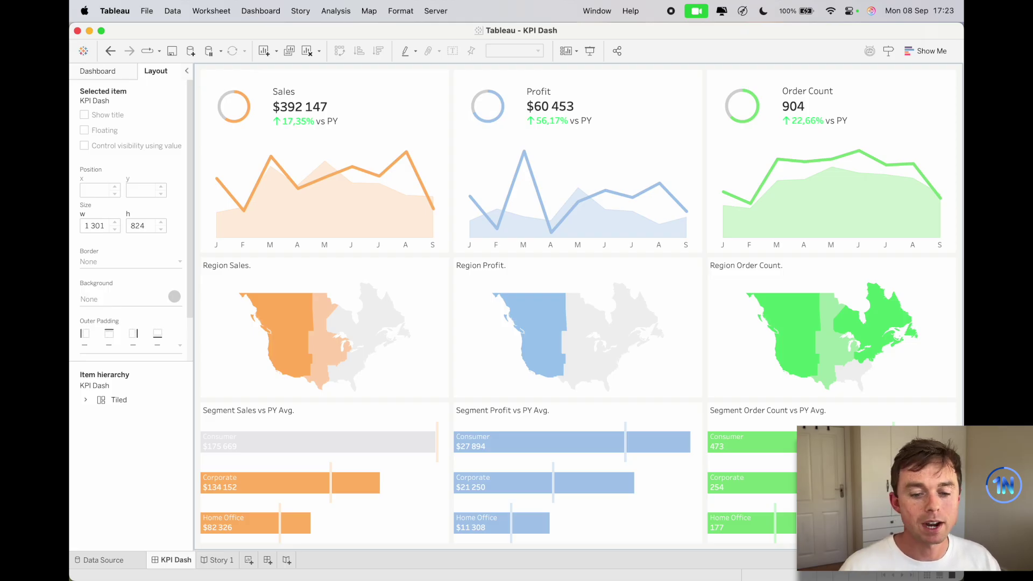
{"action": "mouse_move", "coordinate": [313, 339]}
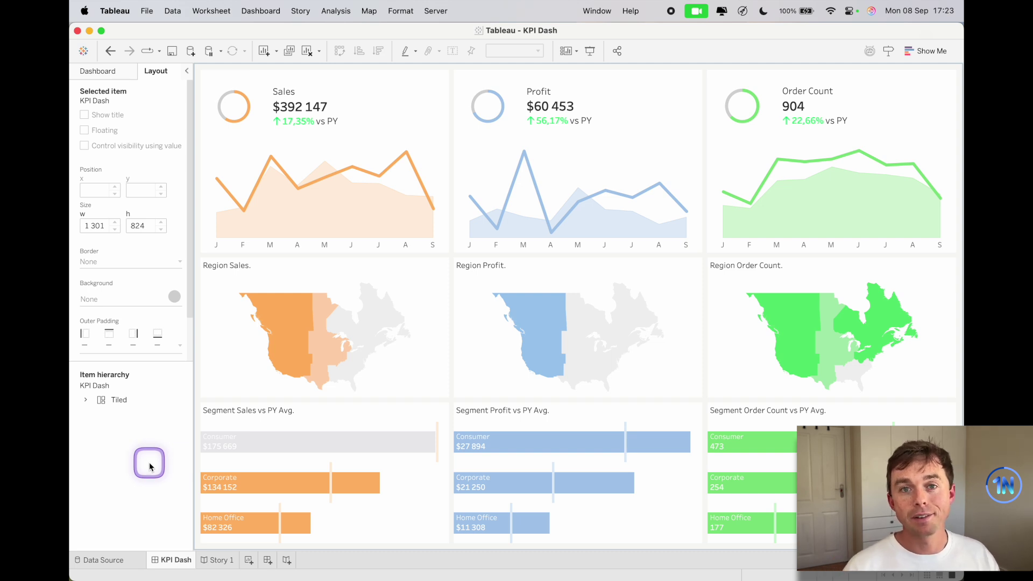
{"action": "mouse_move", "coordinate": [345, 579]}
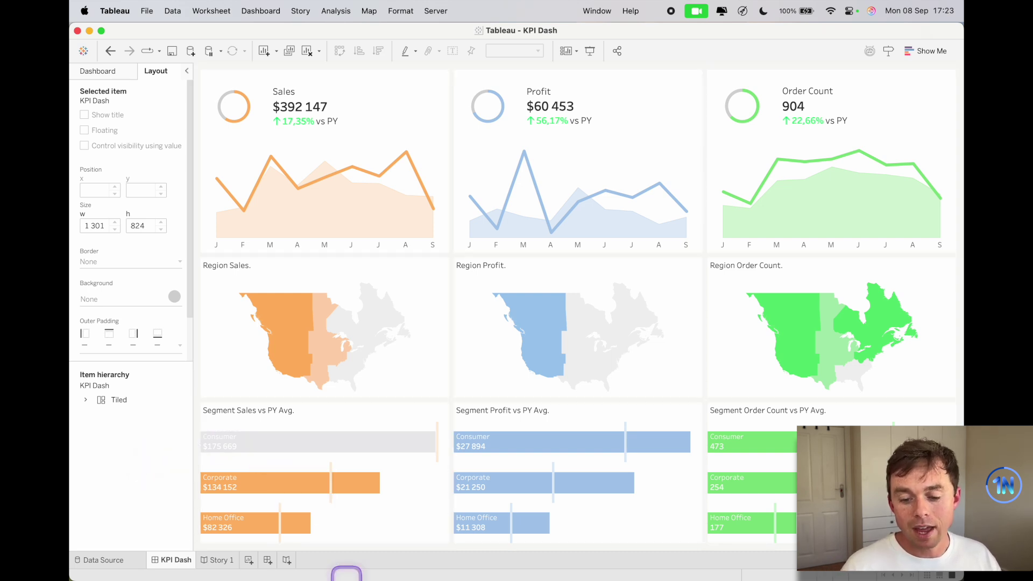
Switch to Coolors in the browser, generate several new colour palettes and inspect the hex code of the Indigo dye colour.
{"action": "left_click", "coordinate": [370, 563]}
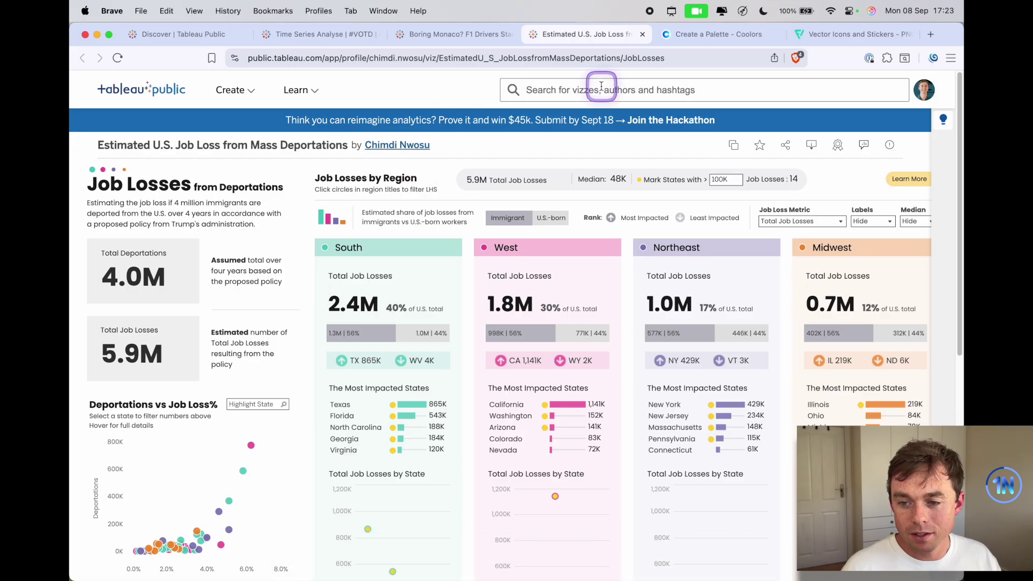
{"action": "left_click", "coordinate": [715, 36]}
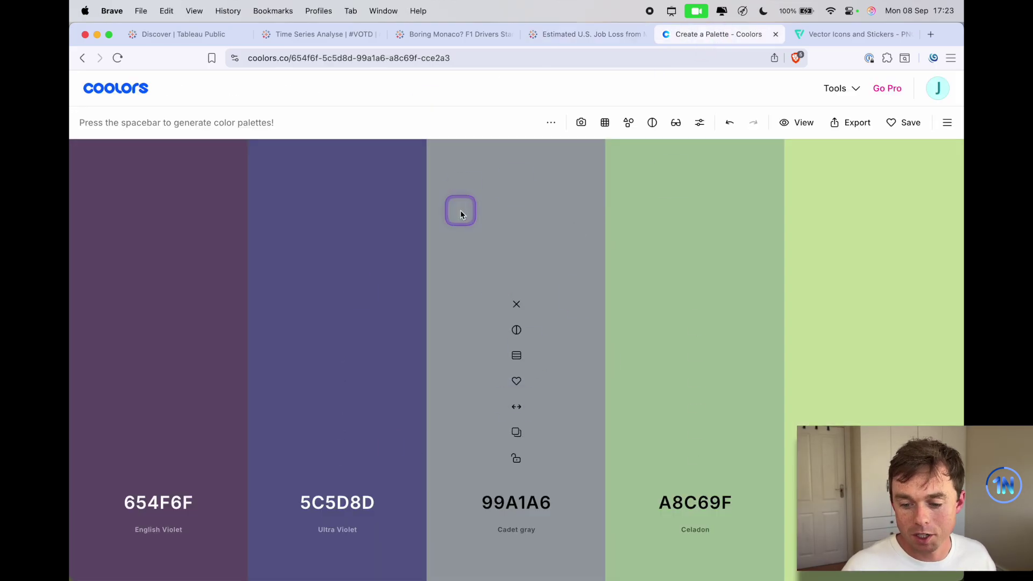
{"action": "key", "text": "space"}
{"action": "key", "text": "space"}
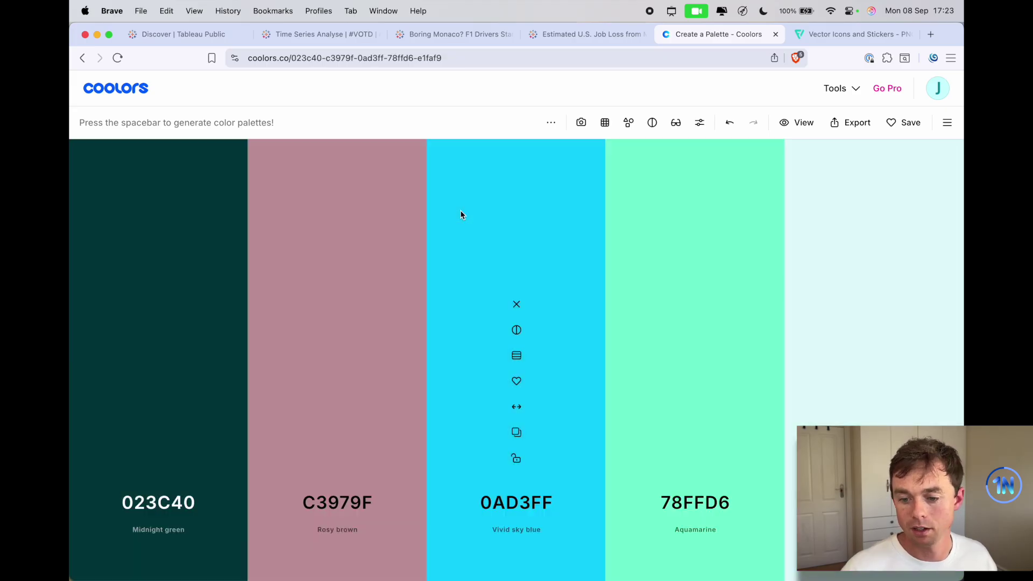
{"action": "key", "text": "space"}
{"action": "key", "text": "space"}
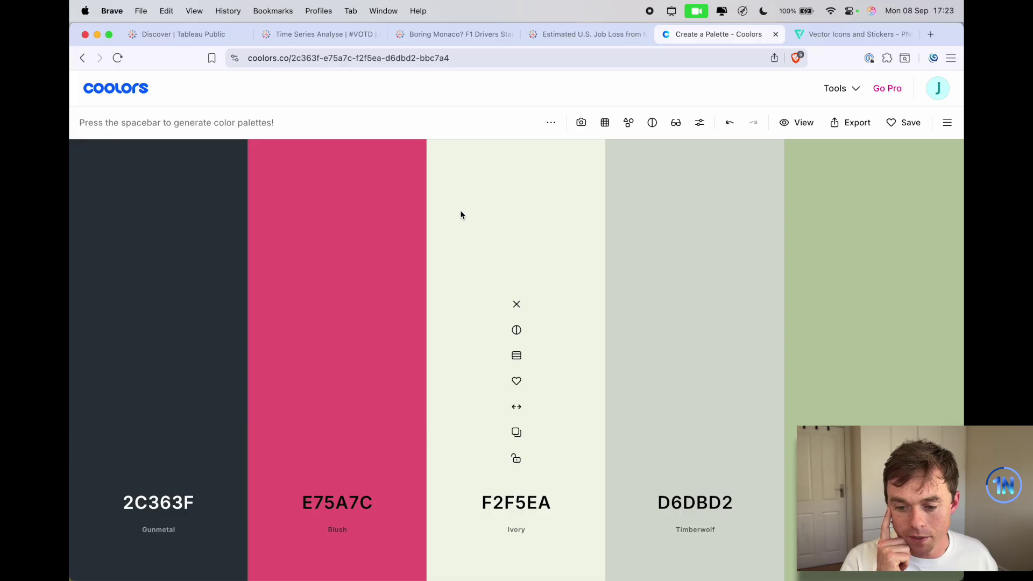
{"action": "key", "text": "space"}
{"action": "key", "text": "space"}
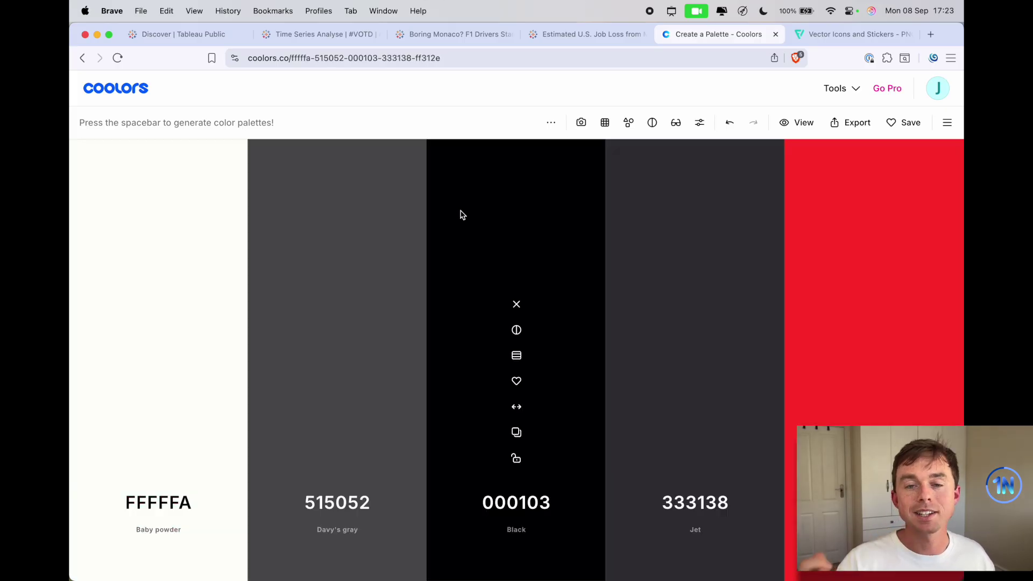
{"action": "key", "text": "space"}
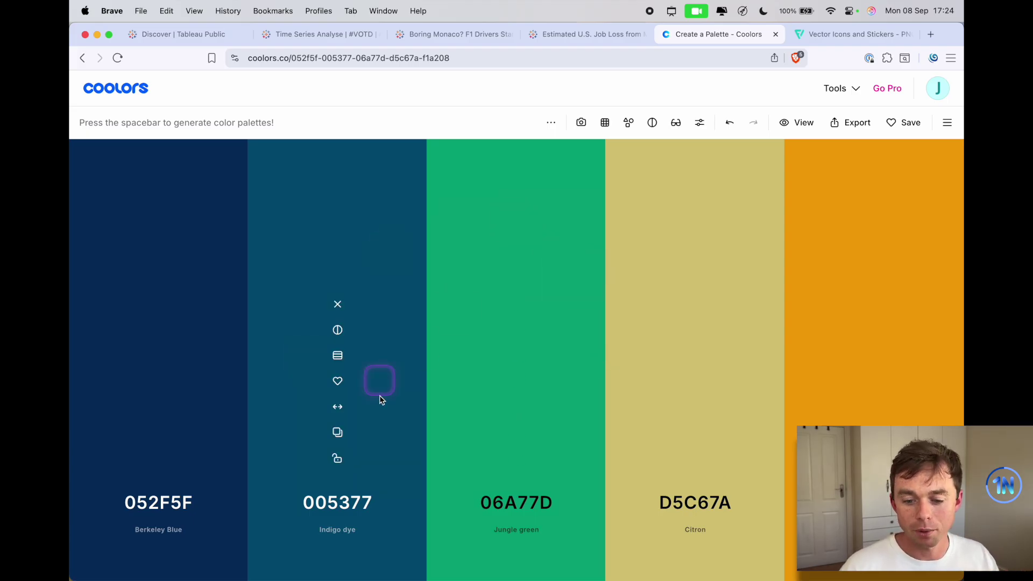
{"action": "left_click", "coordinate": [341, 502]}
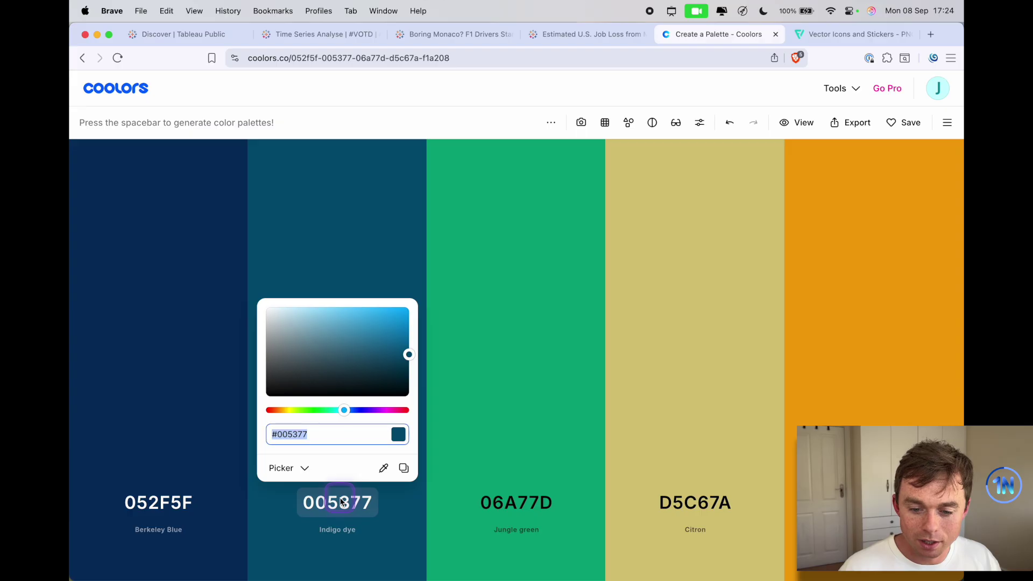
{"action": "left_click", "coordinate": [415, 189]}
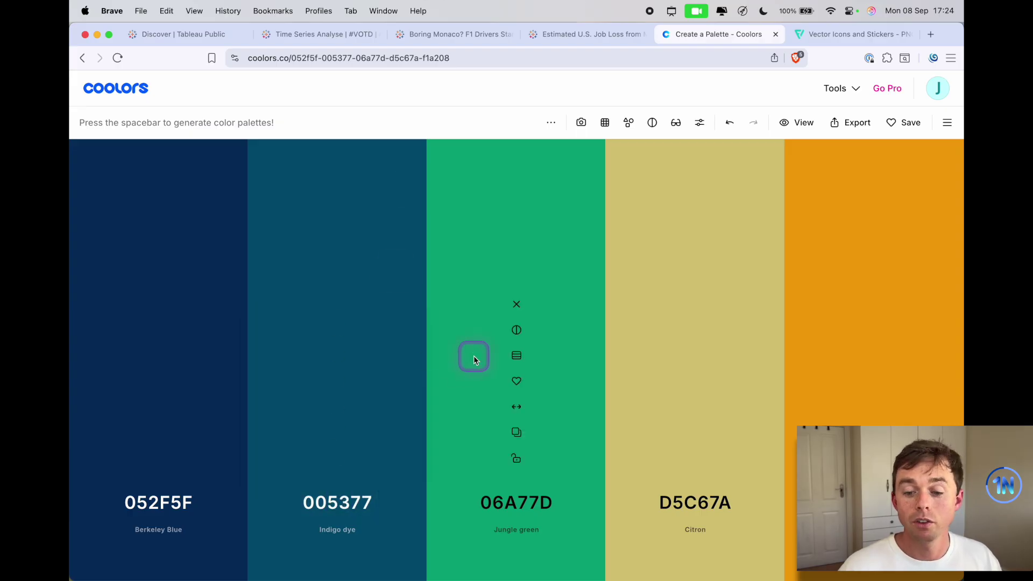
Switch to Tableau and inspect the colours assigned to Sales 2024 and YTD Sales 2023 in the Sales Chart sheet.
{"action": "left_click", "coordinate": [627, 565]}
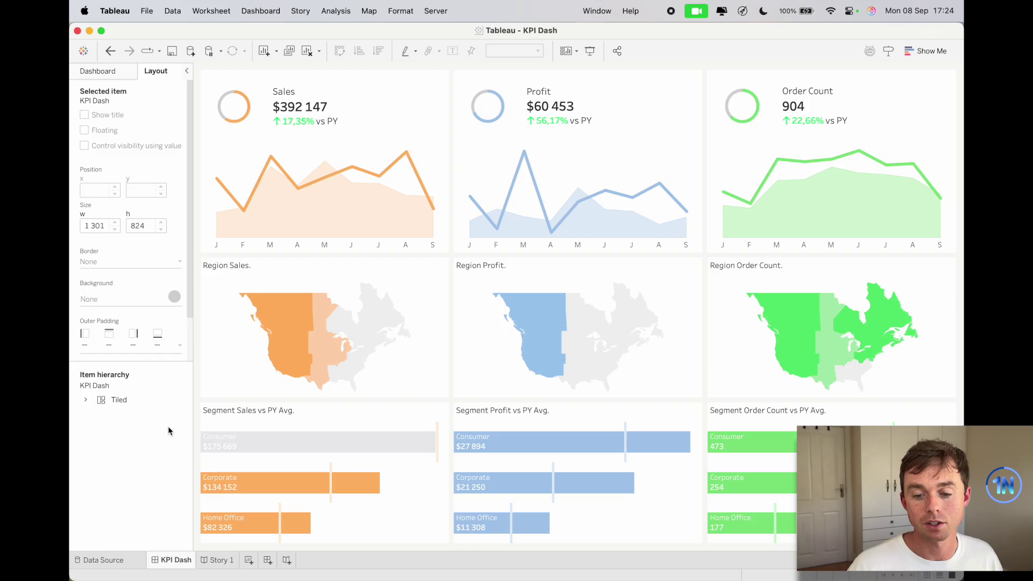
{"action": "left_click", "coordinate": [422, 383]}
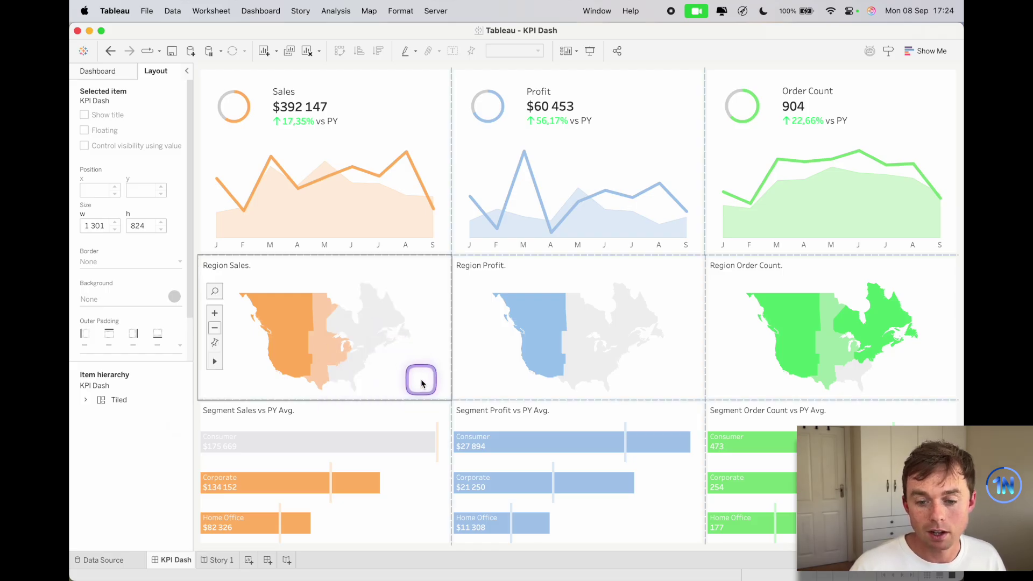
{"action": "left_click", "coordinate": [393, 166]}
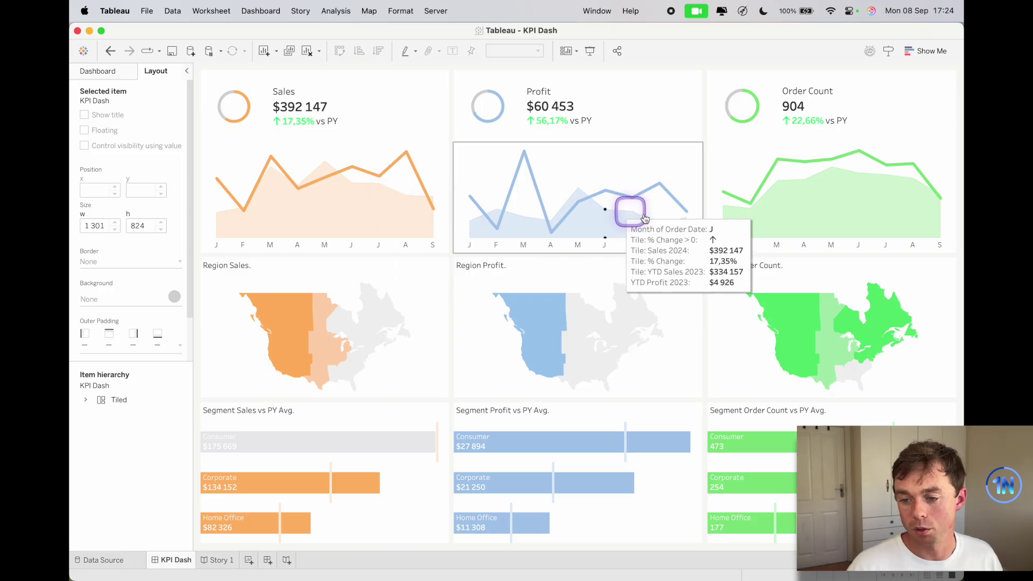
{"action": "left_click", "coordinate": [434, 157]}
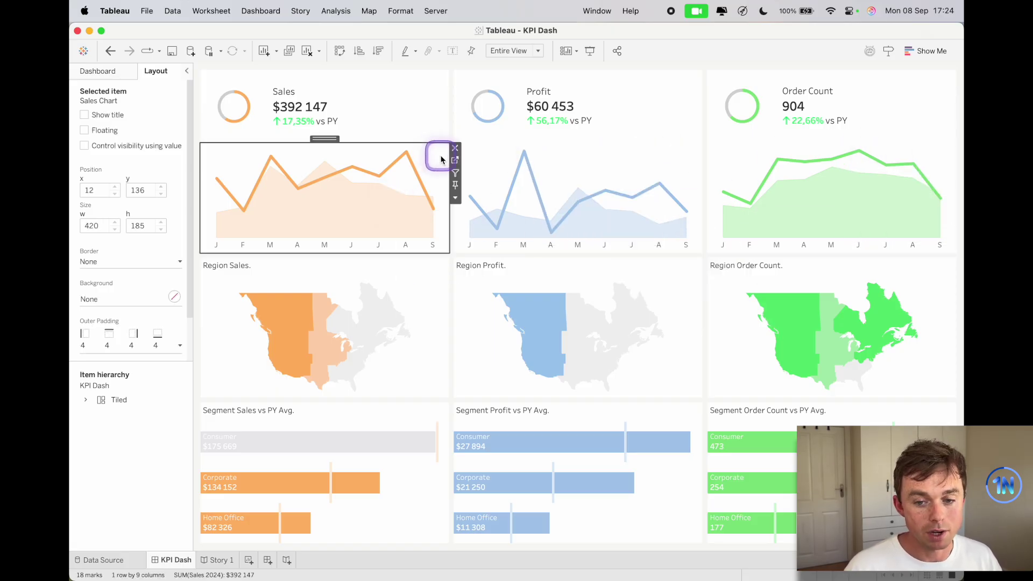
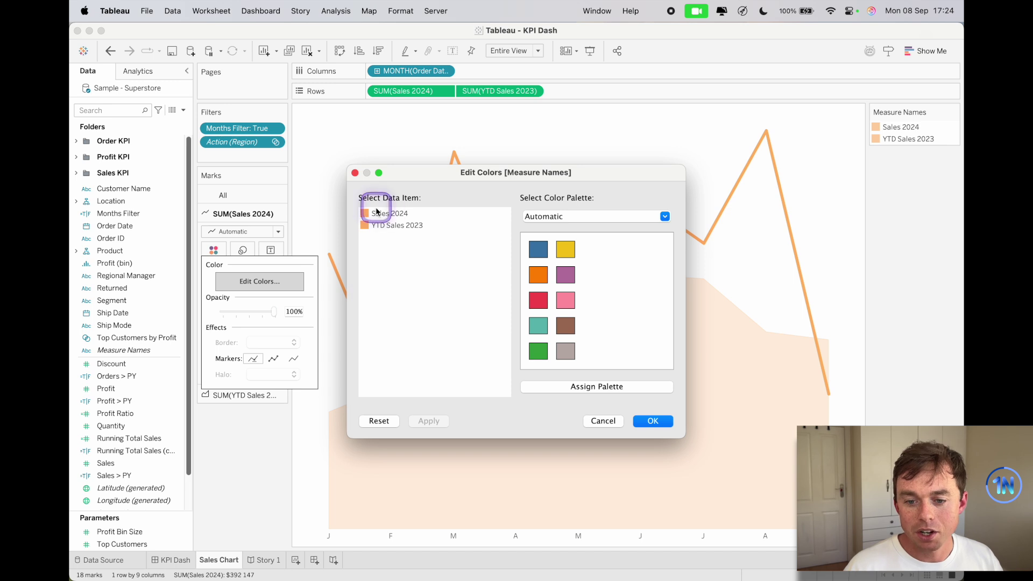
{"action": "left_click", "coordinate": [412, 226]}
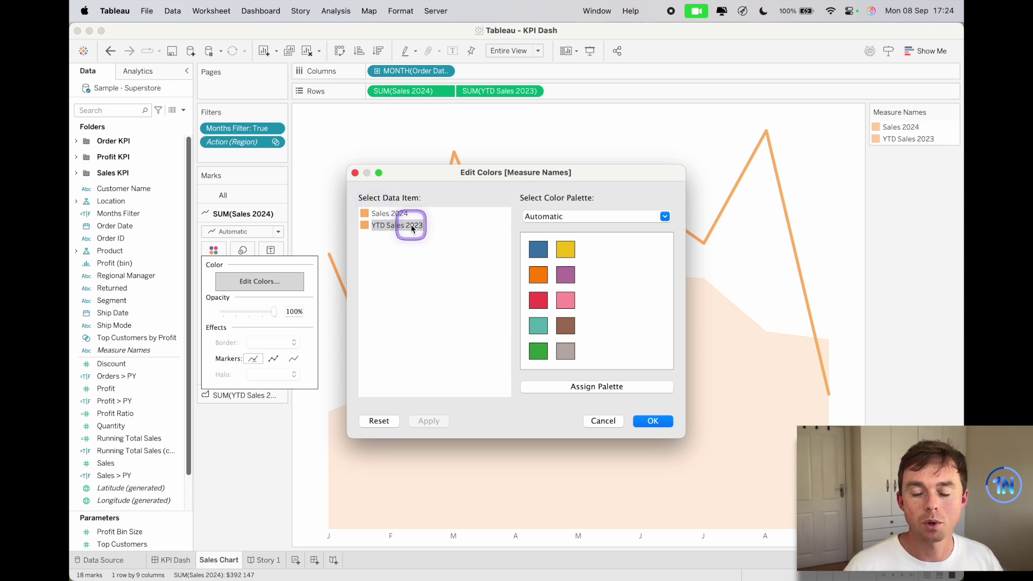
{"action": "left_click", "coordinate": [611, 421]}
Check the colour opacity of the Sales 2024 line and the YTD Sales 2023 area, and return to the KPI Dash dashboard.
{"action": "left_click", "coordinate": [220, 255]}
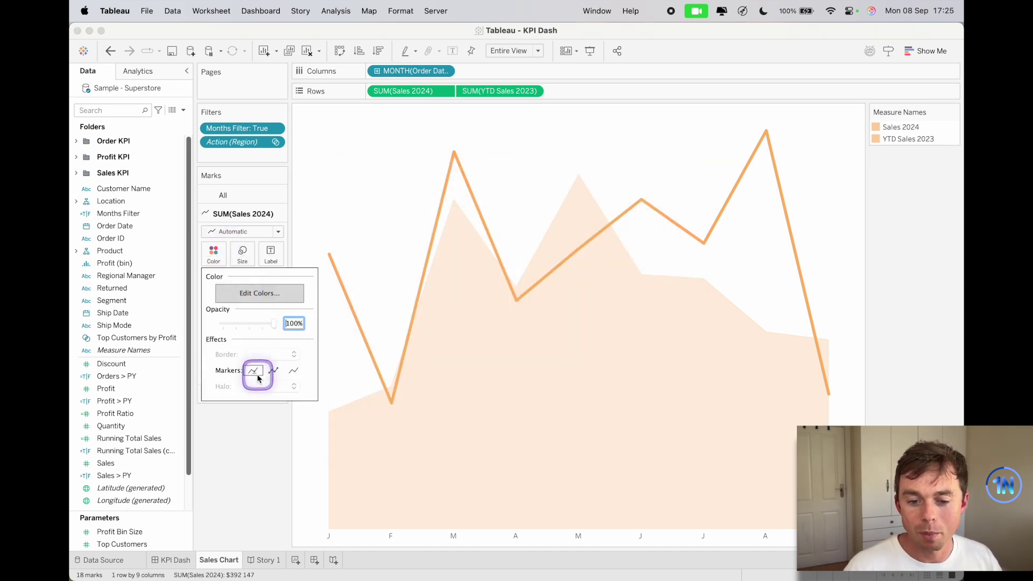
{"action": "mouse_move", "coordinate": [346, 297]}
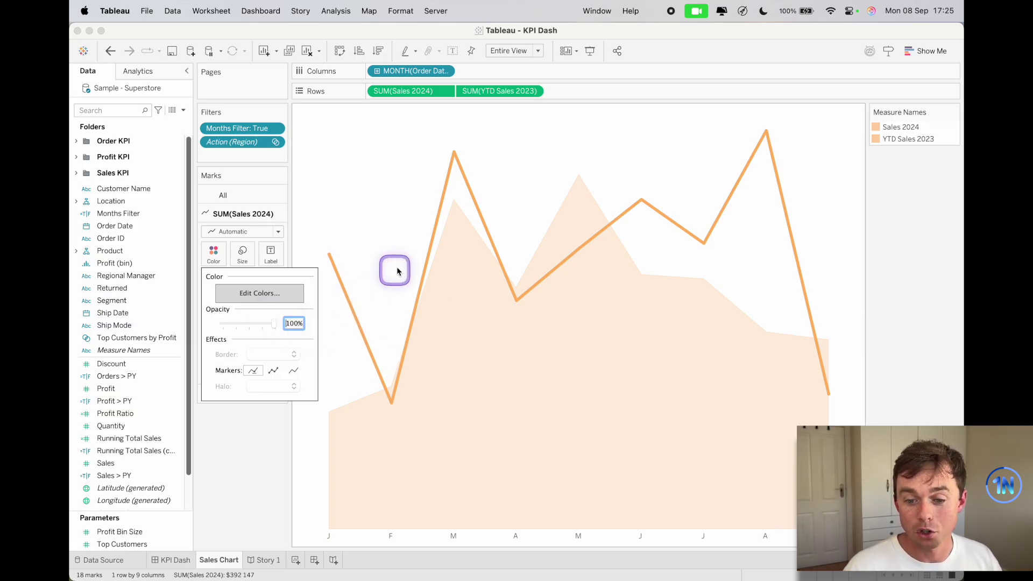
{"action": "left_click", "coordinate": [265, 489]}
{"action": "left_click", "coordinate": [235, 392]}
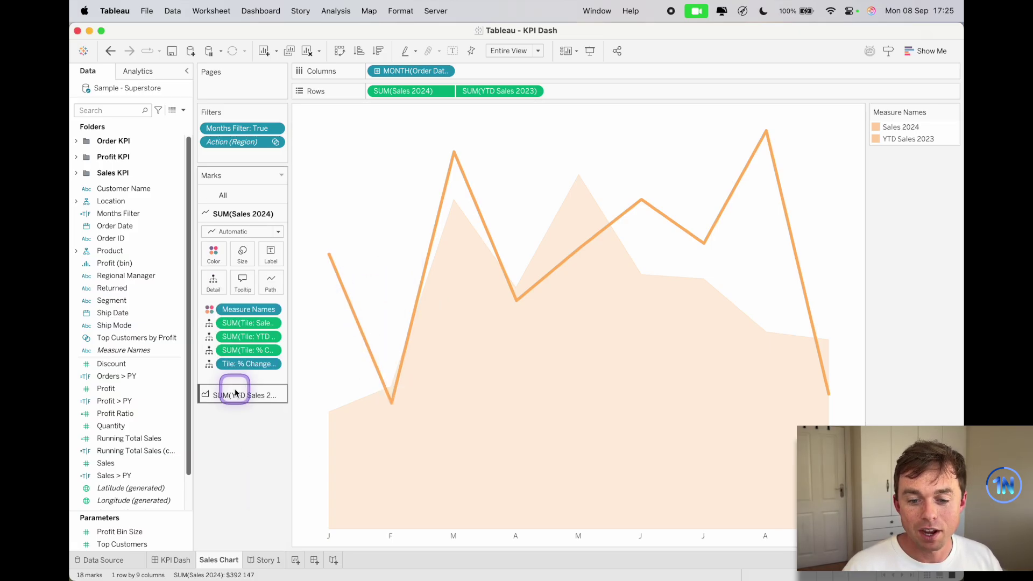
{"action": "left_click", "coordinate": [213, 273]}
{"action": "left_click", "coordinate": [237, 333]}
{"action": "left_click", "coordinate": [290, 330]}
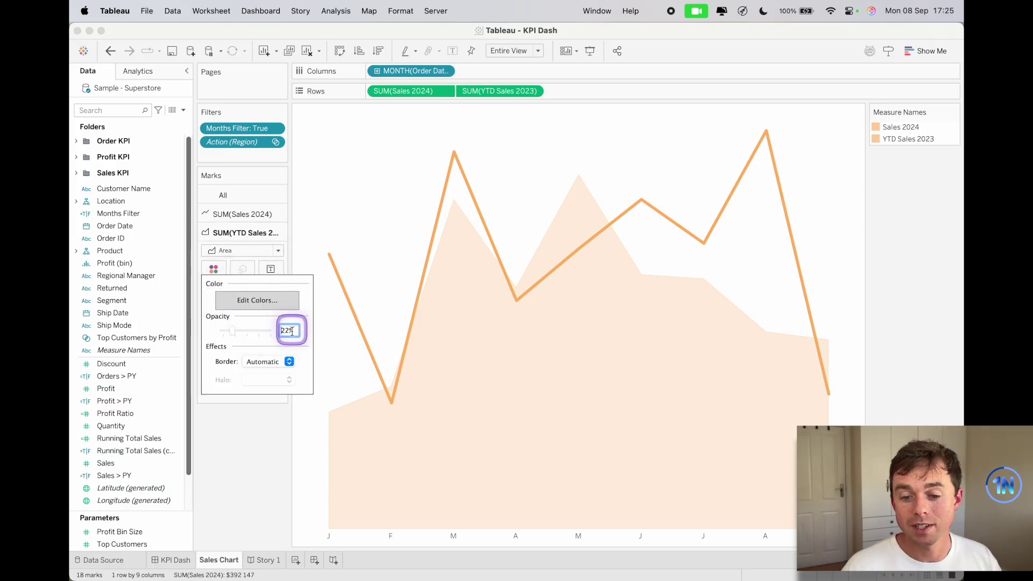
{"action": "left_click", "coordinate": [272, 457]}
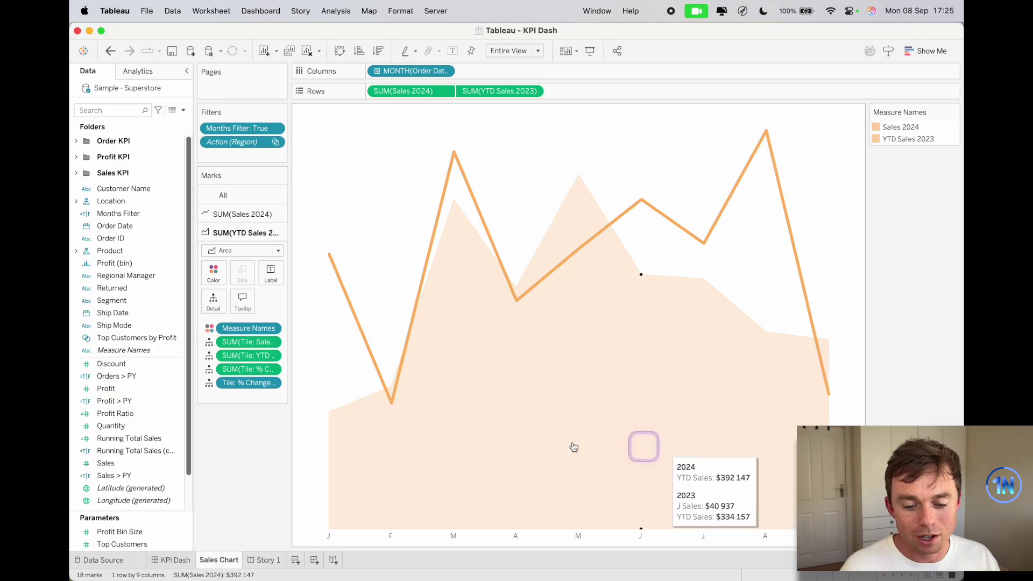
{"action": "left_click", "coordinate": [180, 559]}
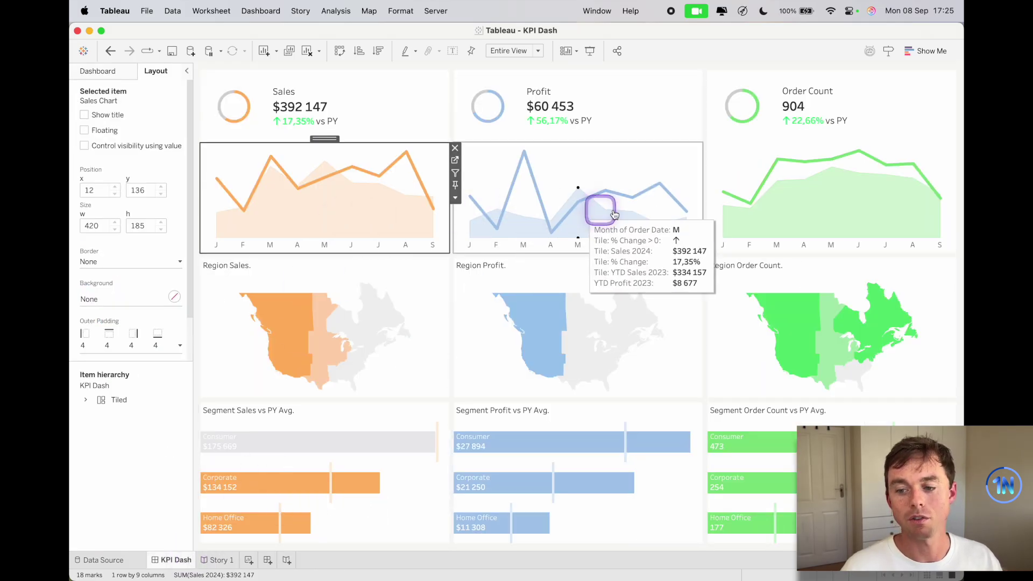
{"action": "left_click", "coordinate": [156, 445]}
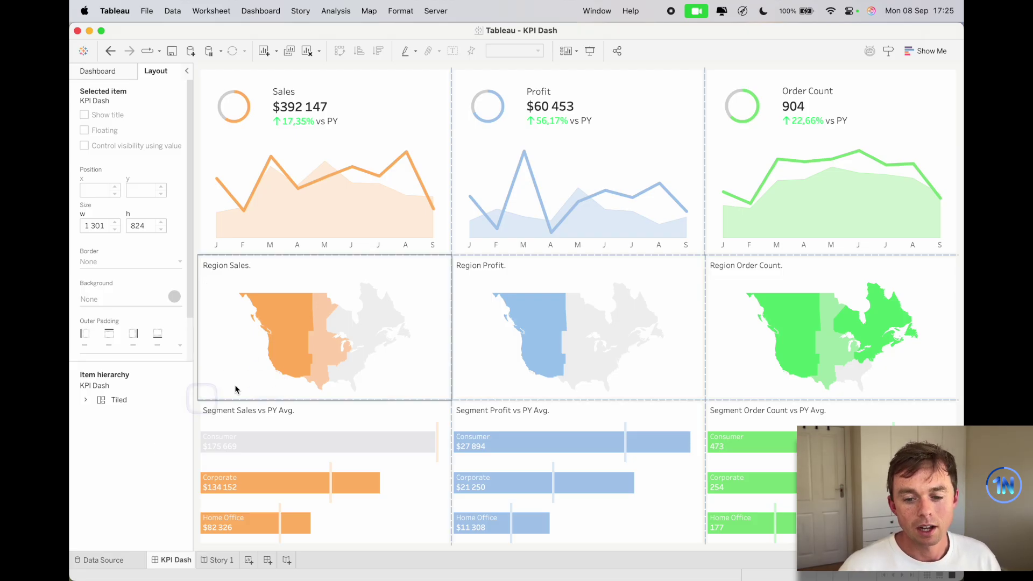
{"action": "left_click", "coordinate": [396, 375]}
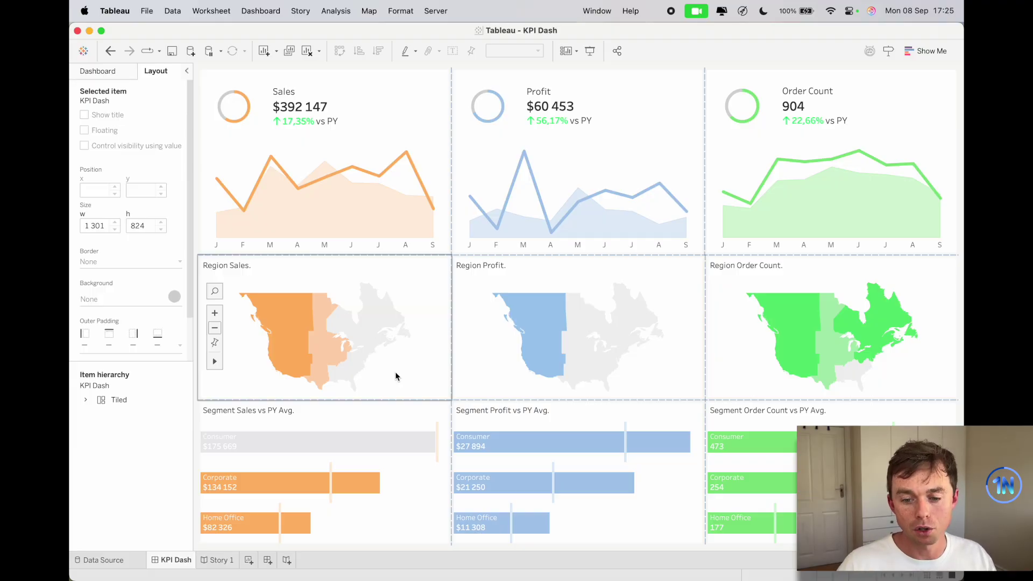
{"action": "mouse_move", "coordinate": [383, 322]}
{"action": "mouse_move", "coordinate": [351, 377]}
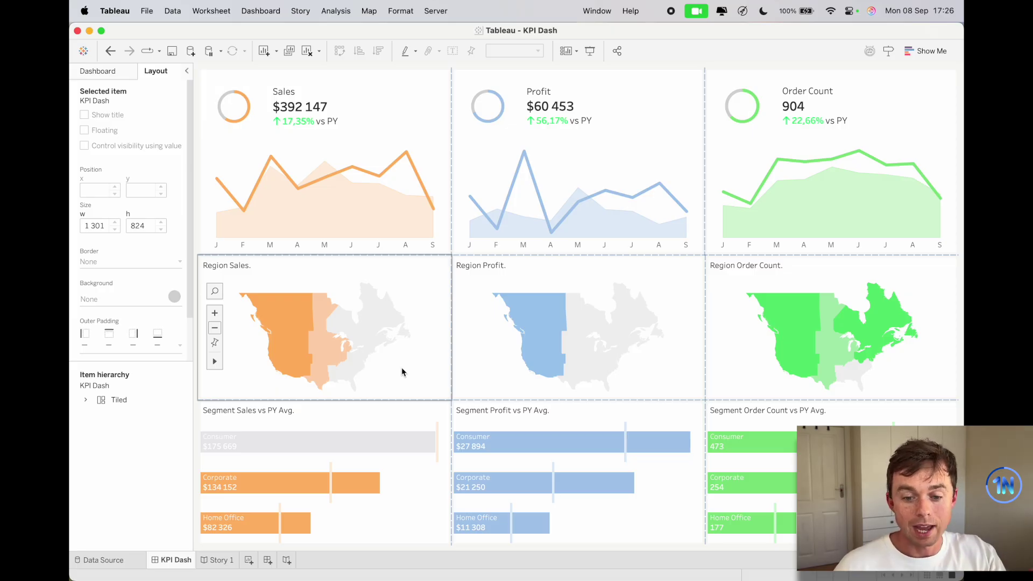
{"action": "left_click", "coordinate": [291, 339]}
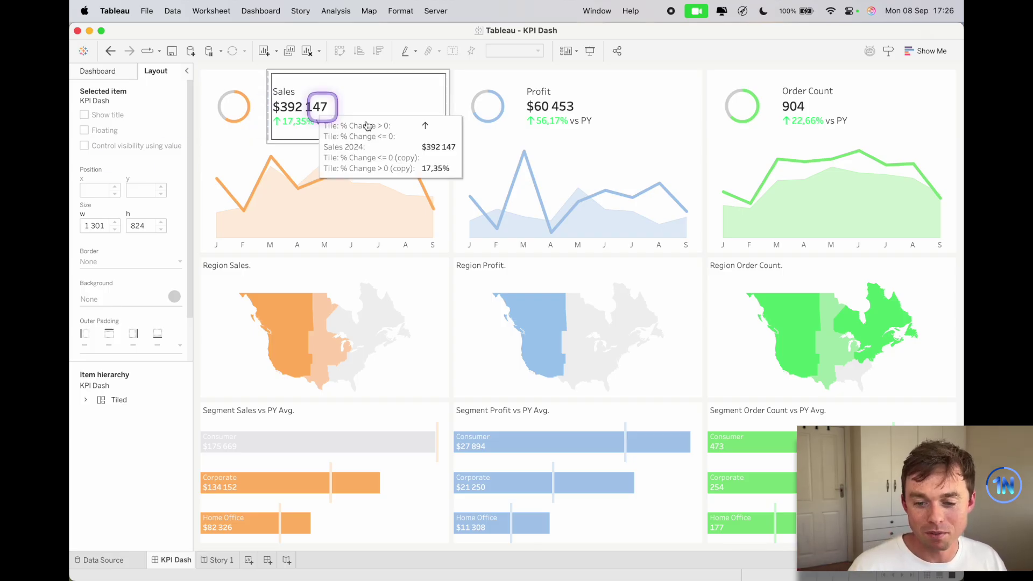
Check the Region Sales map's background colour and the dashboard's default shading colour options.
{"action": "left_click", "coordinate": [436, 281]}
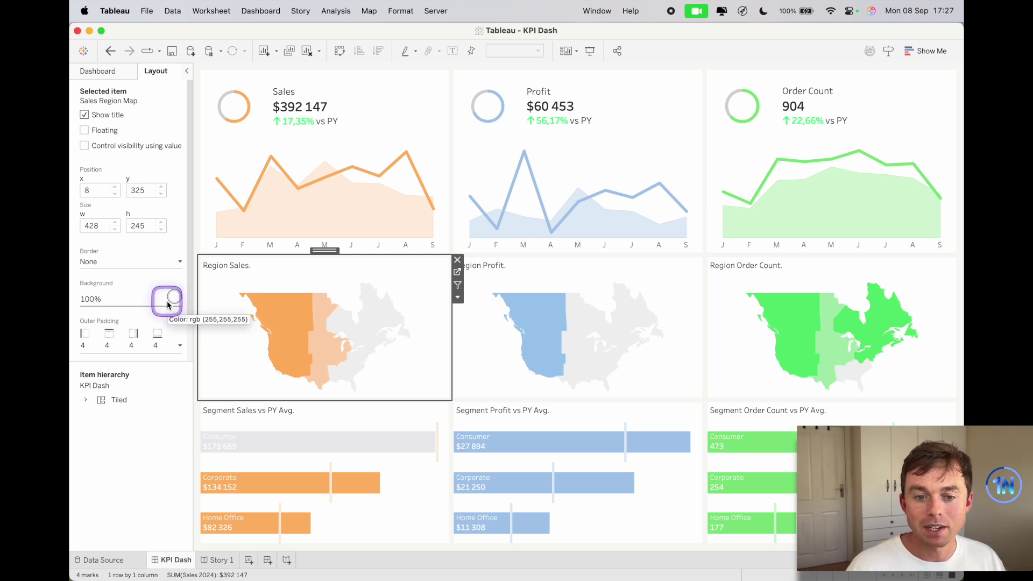
{"action": "left_click", "coordinate": [254, 11]}
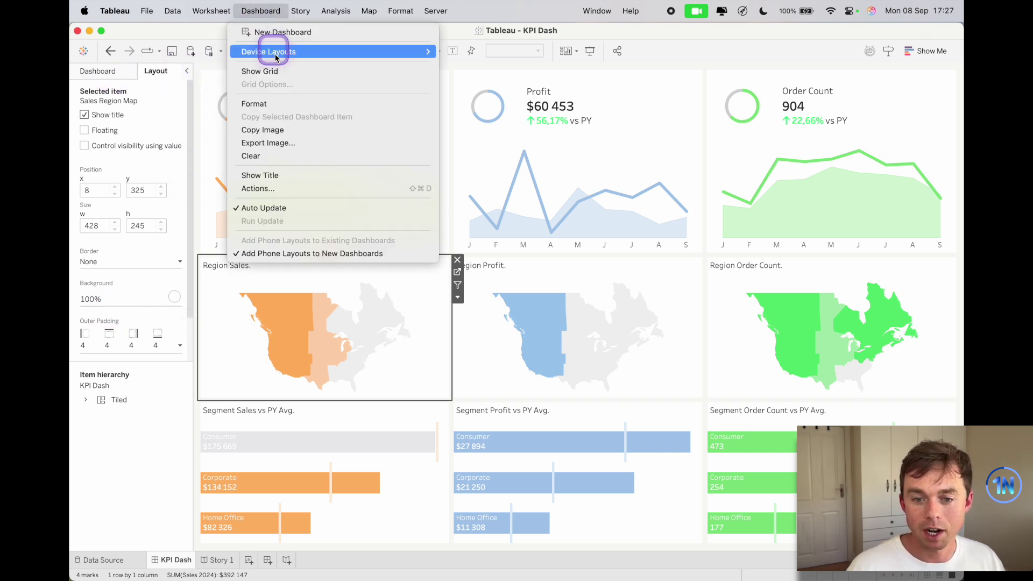
{"action": "left_click", "coordinate": [271, 103]}
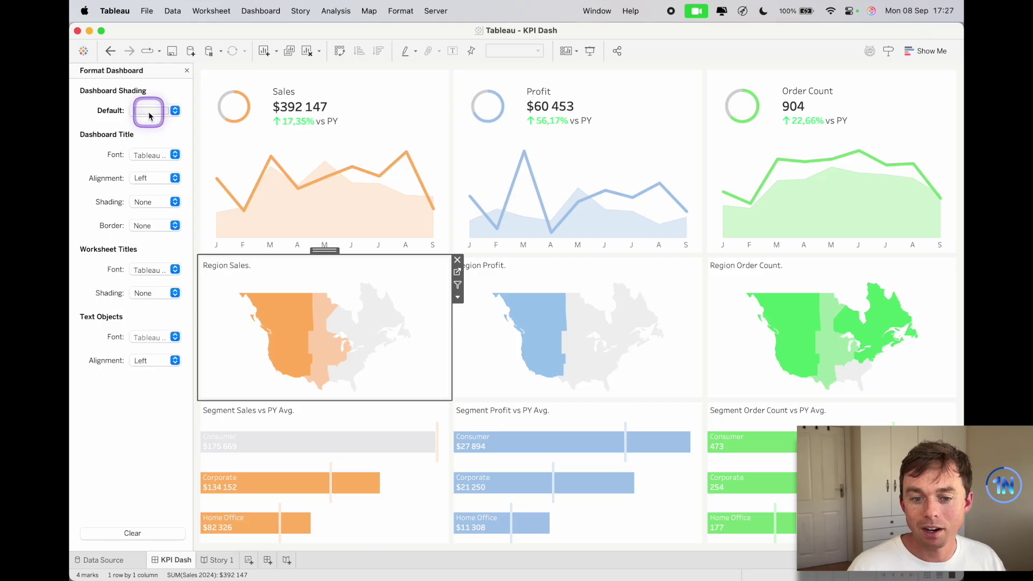
{"action": "left_click", "coordinate": [150, 113]}
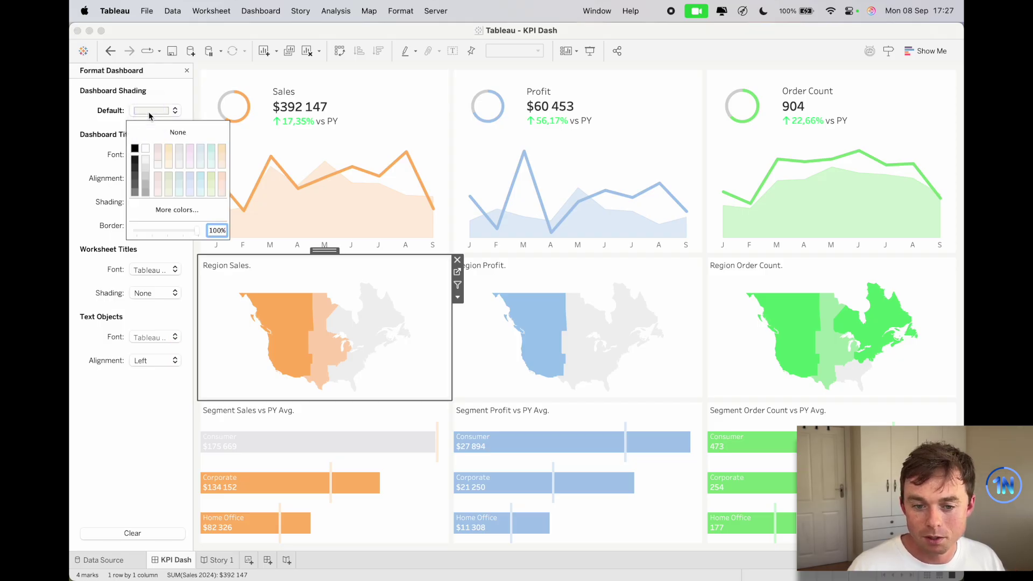
{"action": "left_click", "coordinate": [158, 161]}
{"action": "left_click", "coordinate": [157, 111]}
{"action": "left_click", "coordinate": [189, 77]}
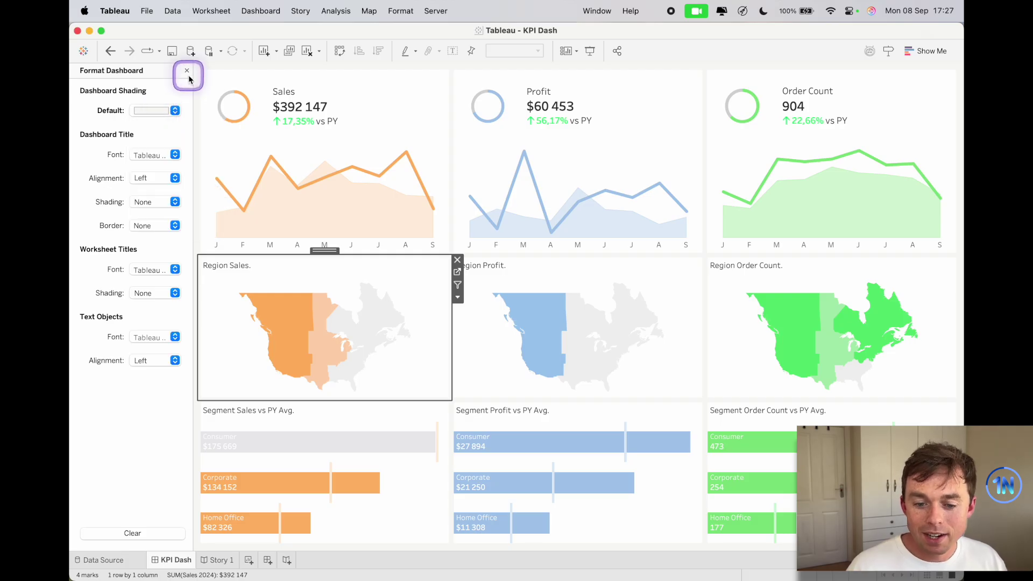
{"action": "left_click", "coordinate": [168, 472]}
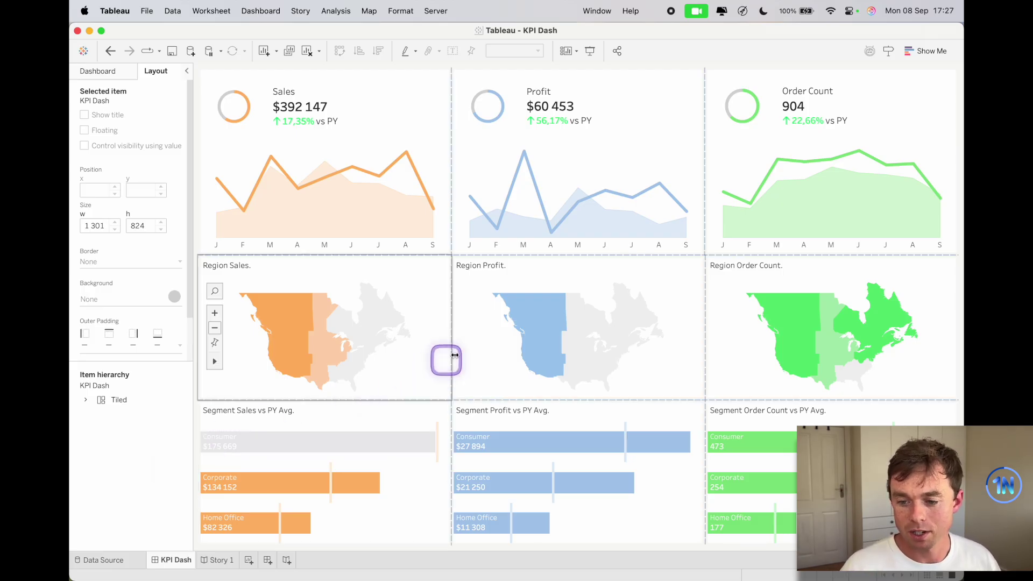
Examine the layout settings of the Sales text sheet, its parent horizontal container and the enclosing tiled container.
{"action": "mouse_move", "coordinate": [617, 356]}
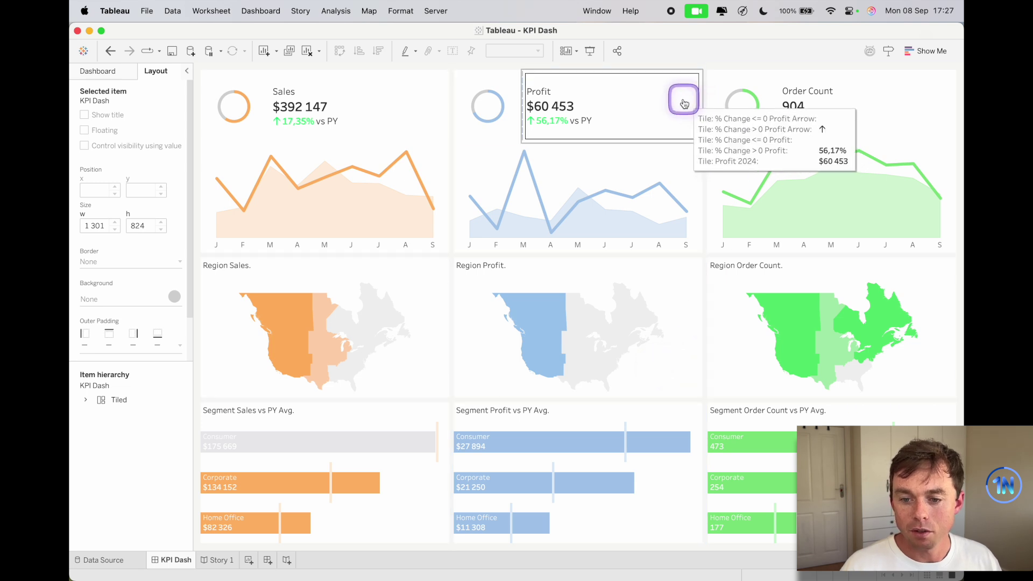
{"action": "mouse_move", "coordinate": [402, 109]}
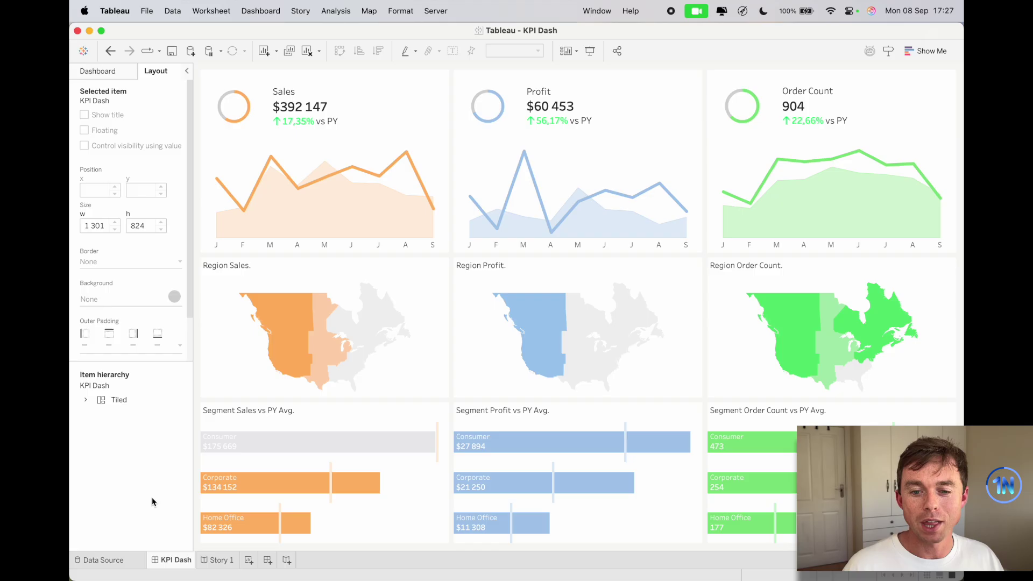
{"action": "left_click", "coordinate": [400, 107]}
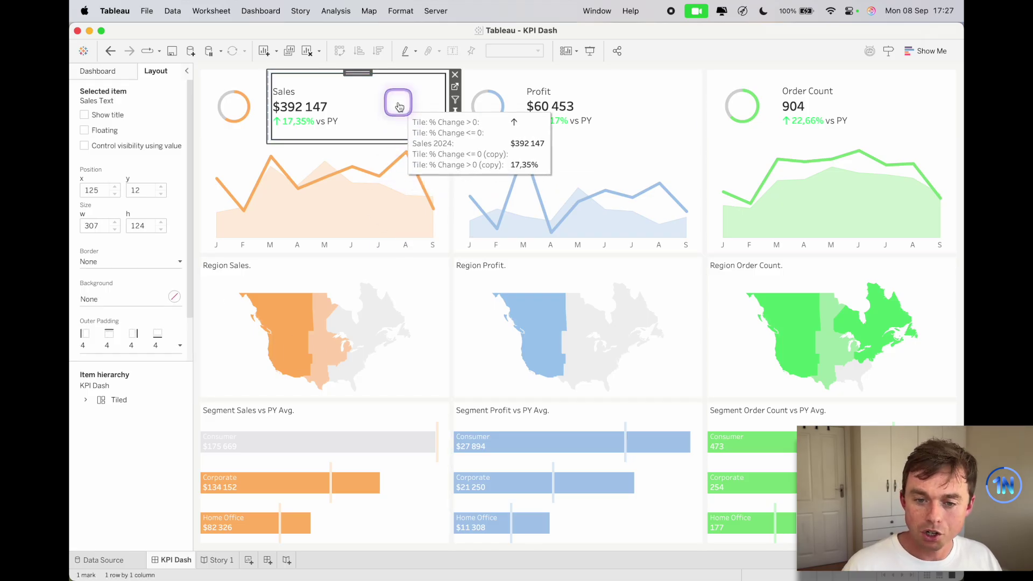
{"action": "left_click", "coordinate": [399, 107]}
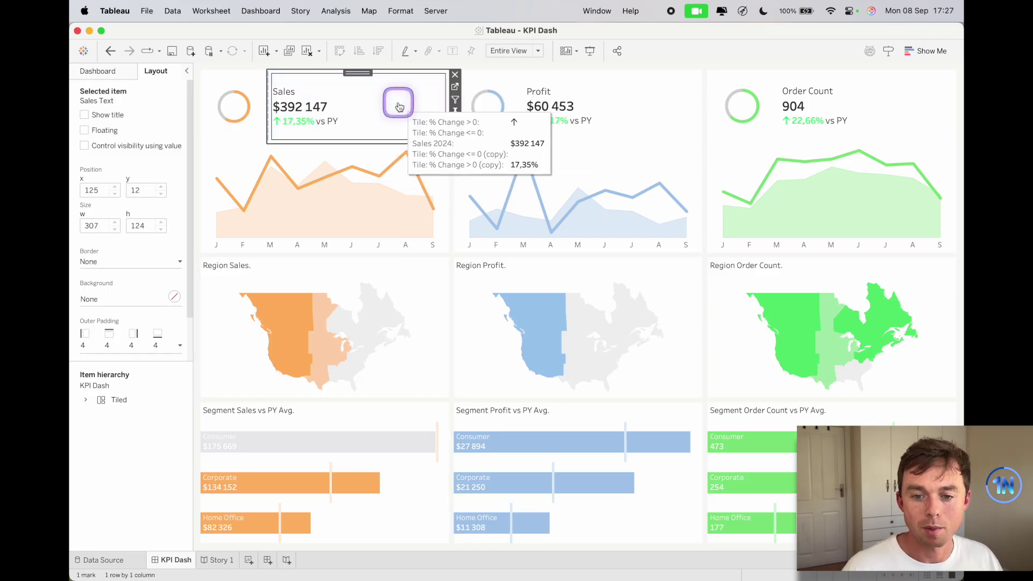
{"action": "left_click", "coordinate": [363, 73]}
{"action": "double_click", "coordinate": [363, 73]}
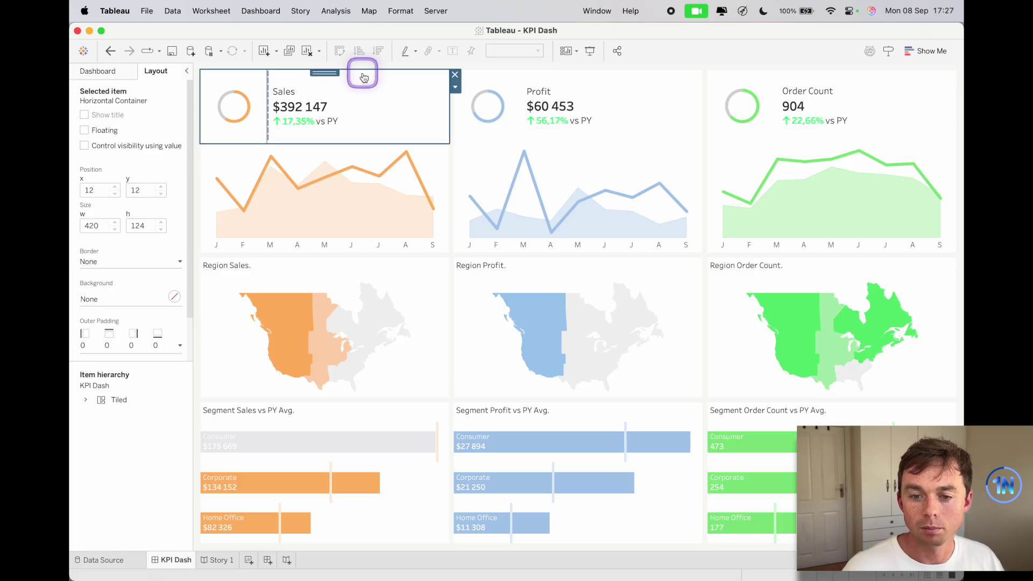
{"action": "double_click", "coordinate": [331, 73]}
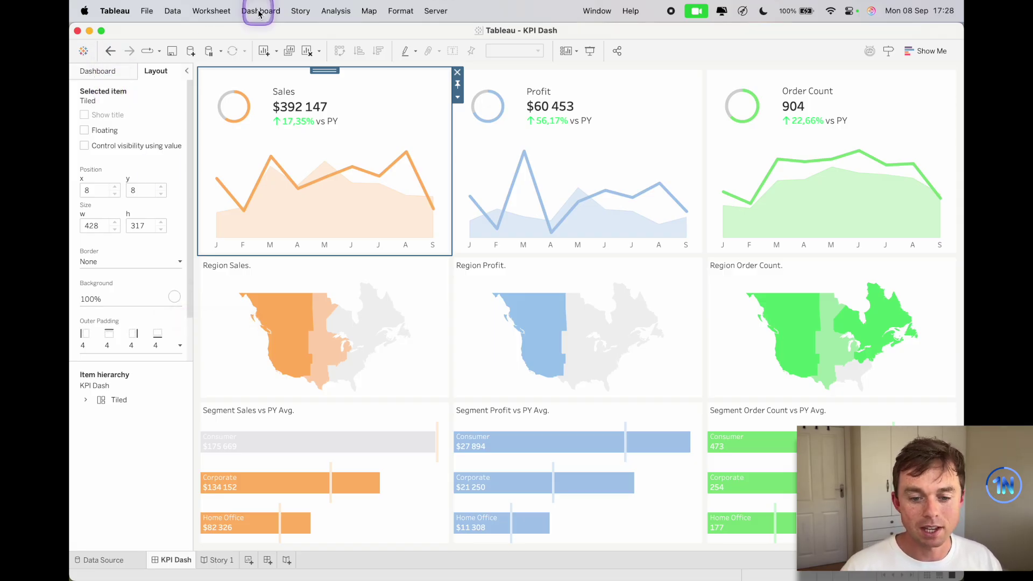
{"action": "left_click", "coordinate": [140, 467]}
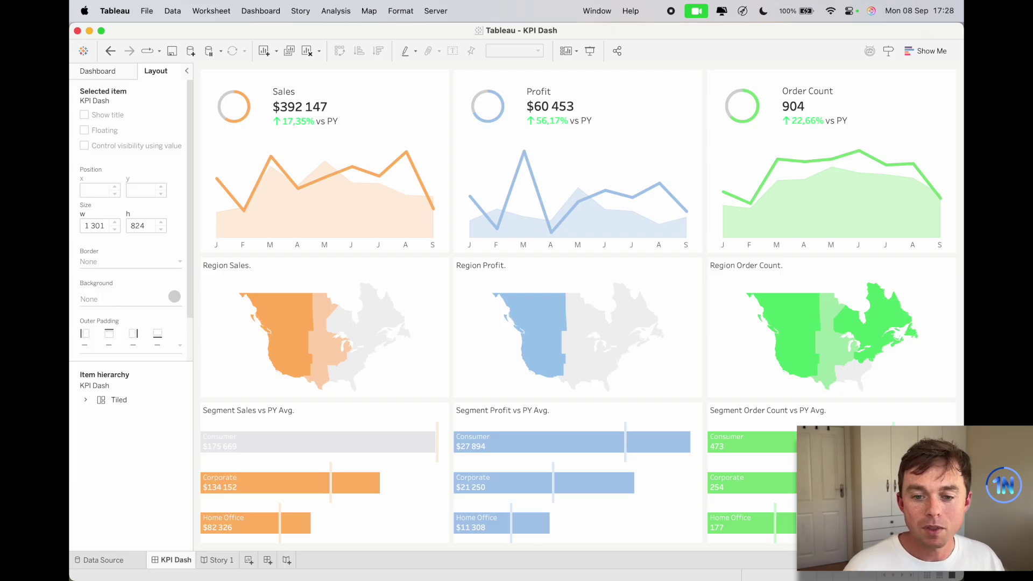
{"action": "left_click", "coordinate": [381, 108]}
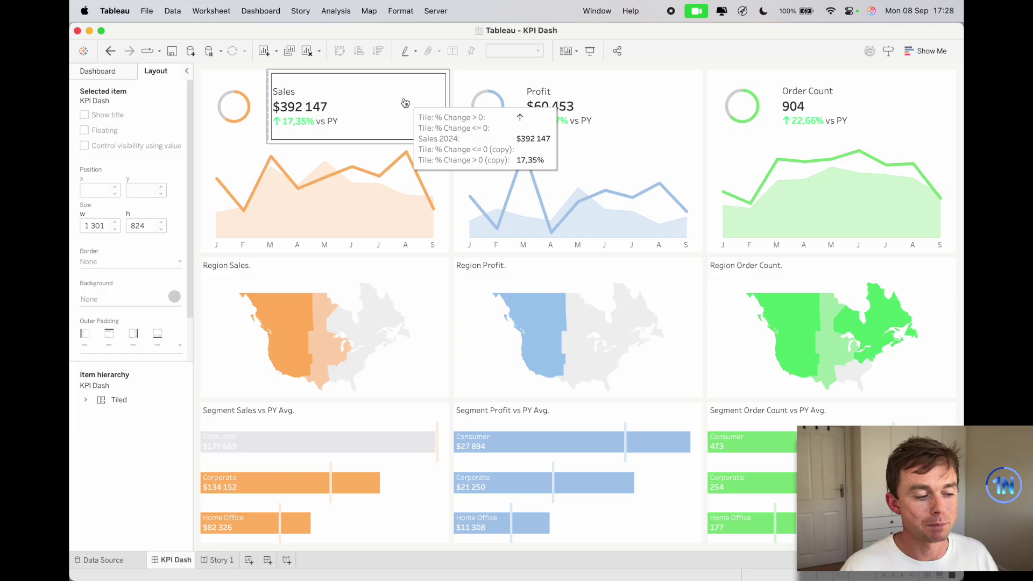
{"action": "left_click", "coordinate": [330, 106]}
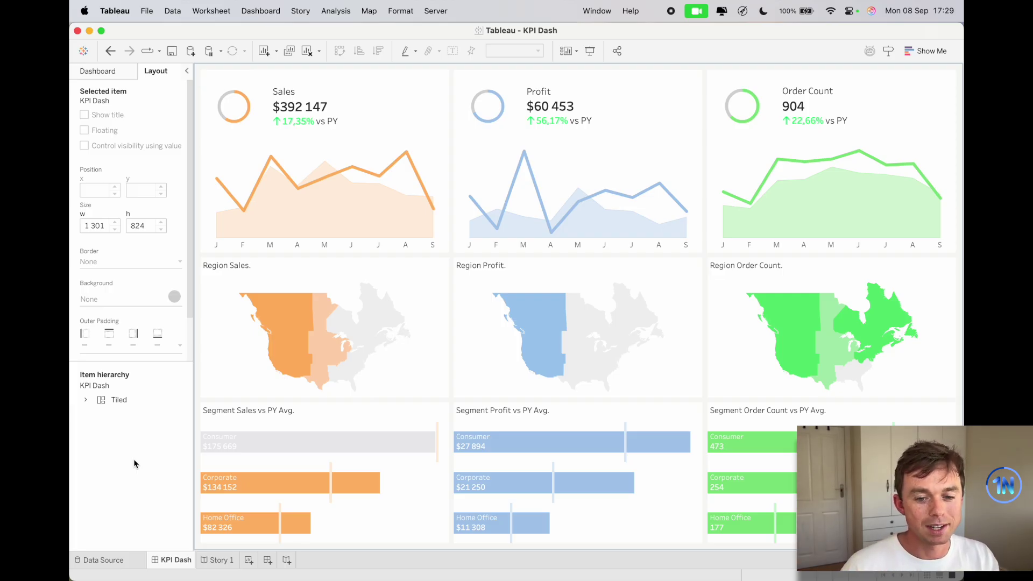
{"action": "left_click", "coordinate": [232, 266]}
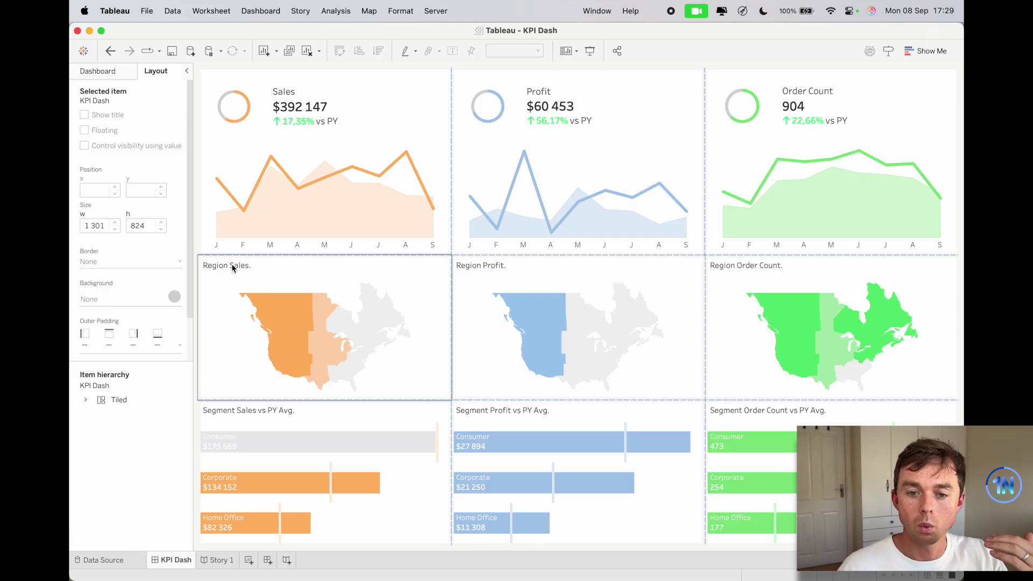
{"action": "left_click", "coordinate": [319, 96]}
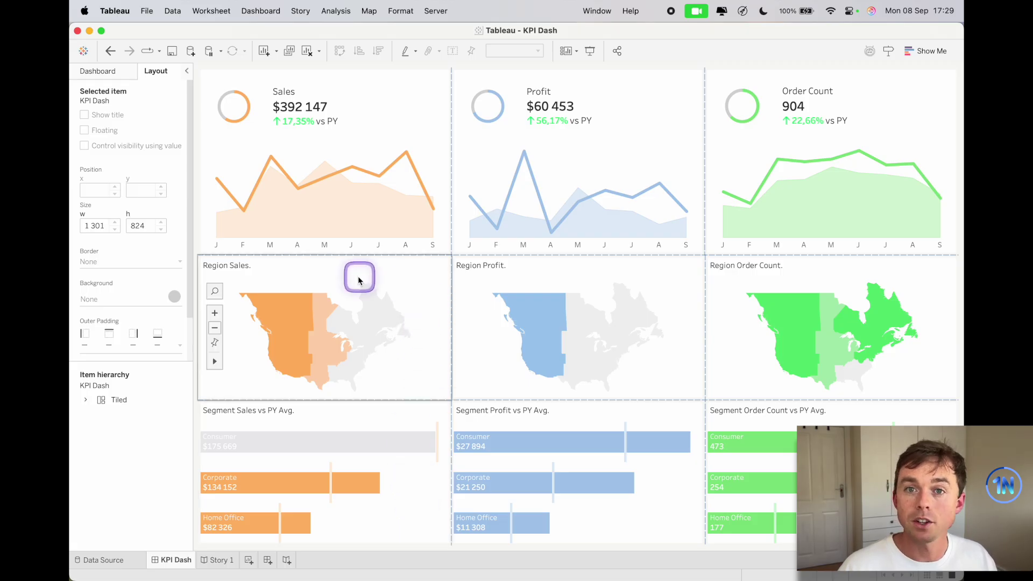
Inspect the font and size settings of the Region Sales map title.
{"action": "double_click", "coordinate": [279, 272]}
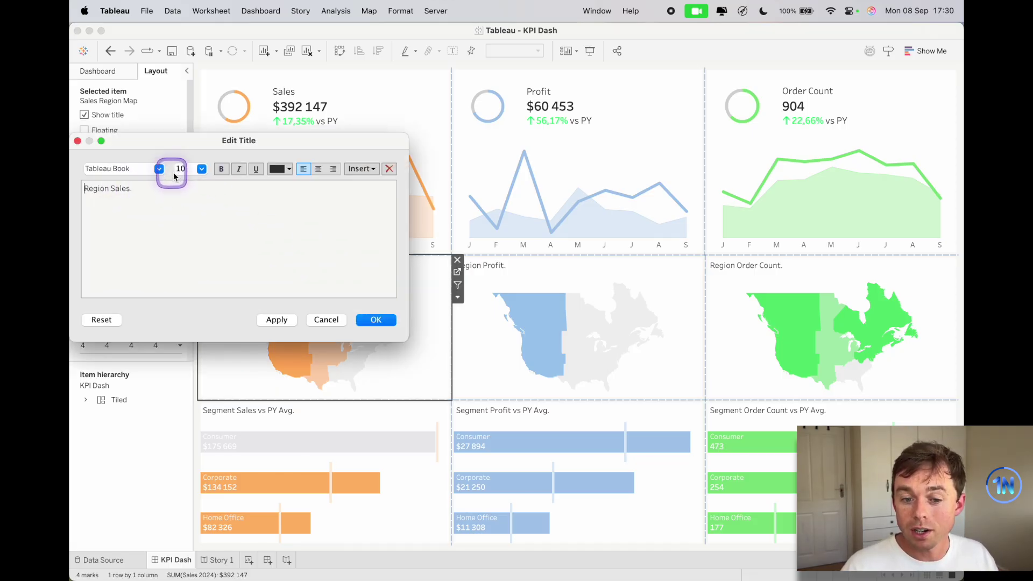
{"action": "left_click", "coordinate": [376, 319]}
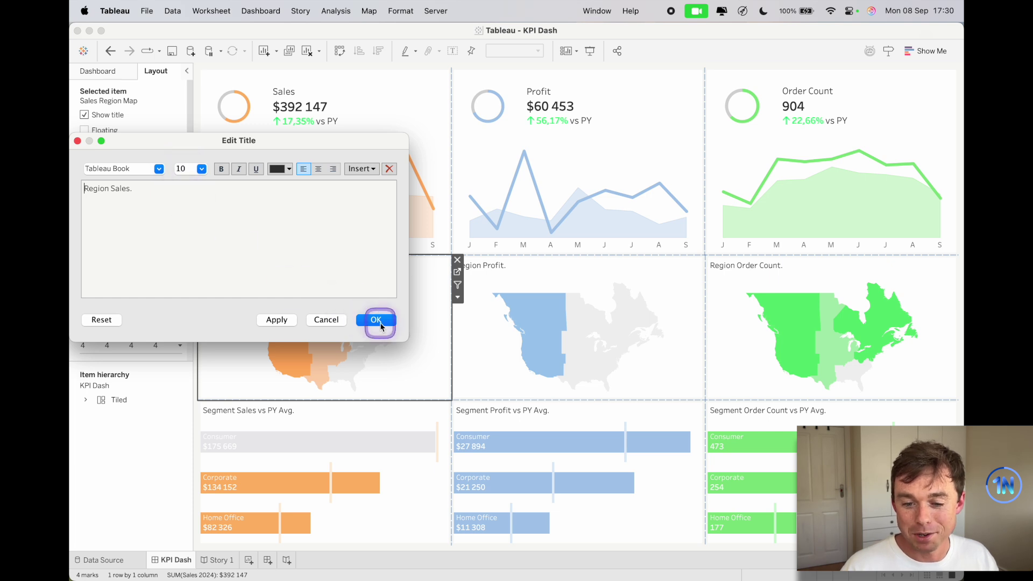
{"action": "left_click", "coordinate": [171, 463]}
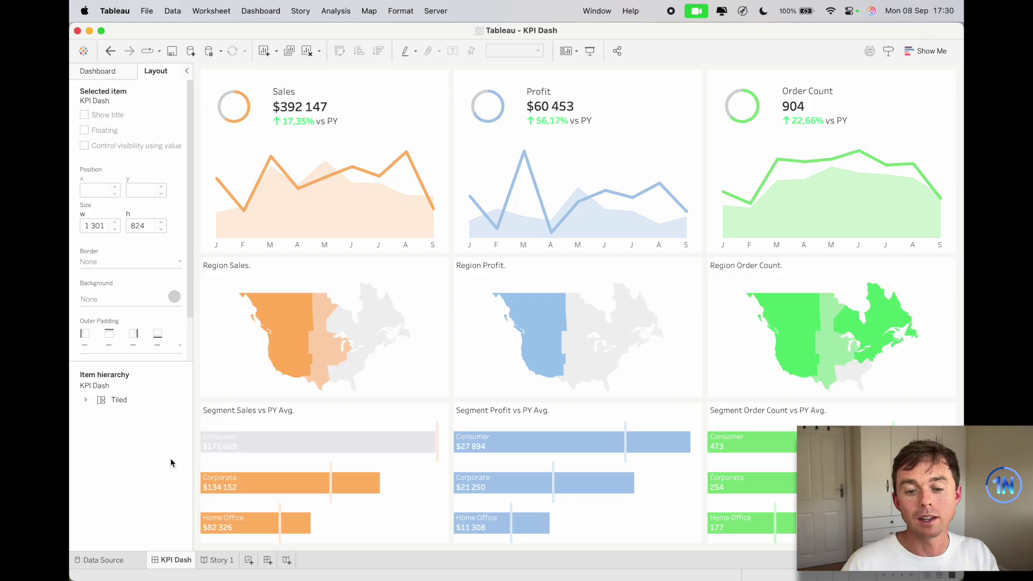
{"action": "left_click", "coordinate": [382, 368]}
{"action": "left_click", "coordinate": [413, 281]}
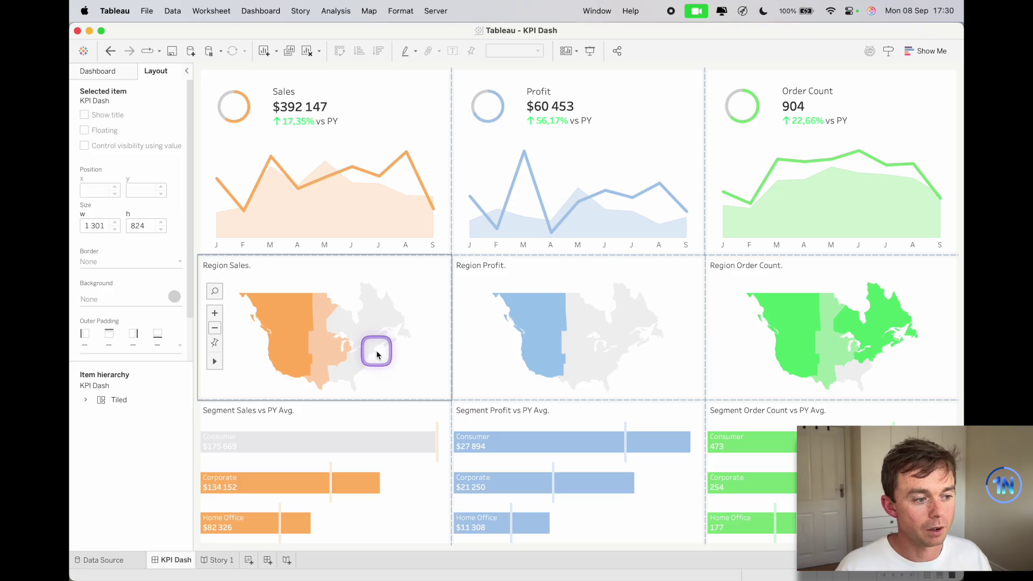
{"action": "left_click", "coordinate": [359, 351]}
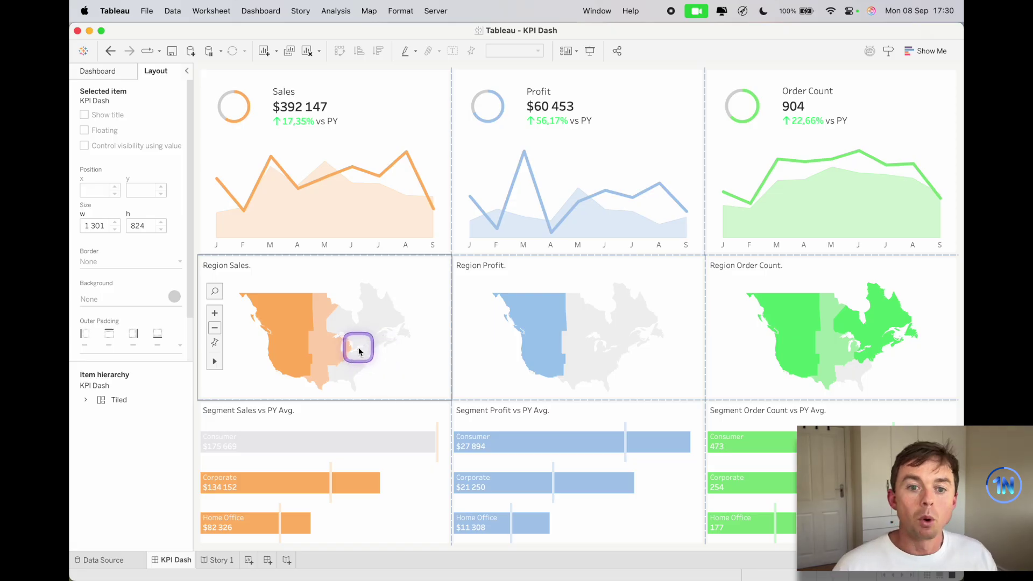
{"action": "left_click", "coordinate": [273, 275]}
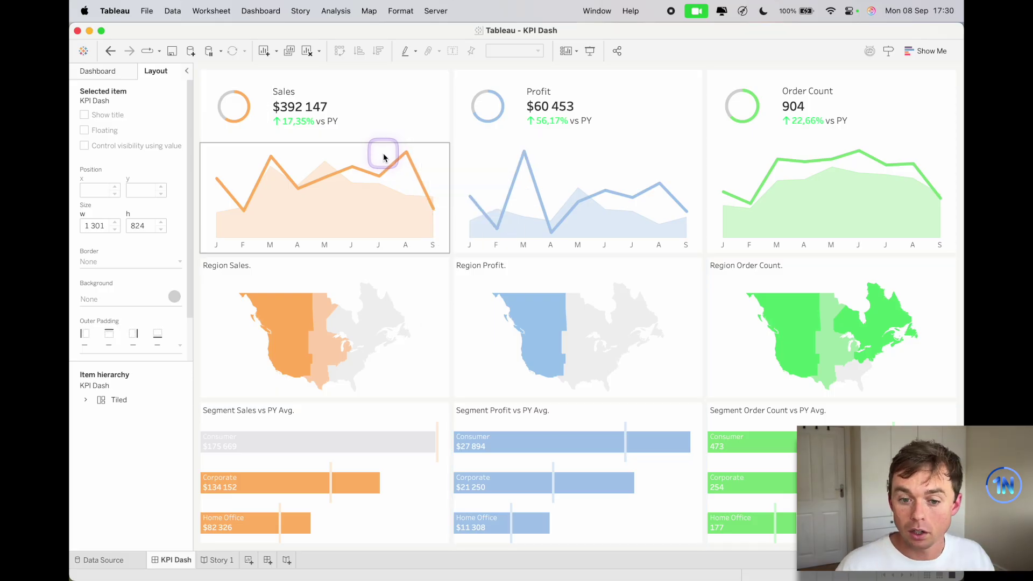
Read the monthly tooltips of the July and August points on the Sales line chart.
{"action": "mouse_move", "coordinate": [218, 222]}
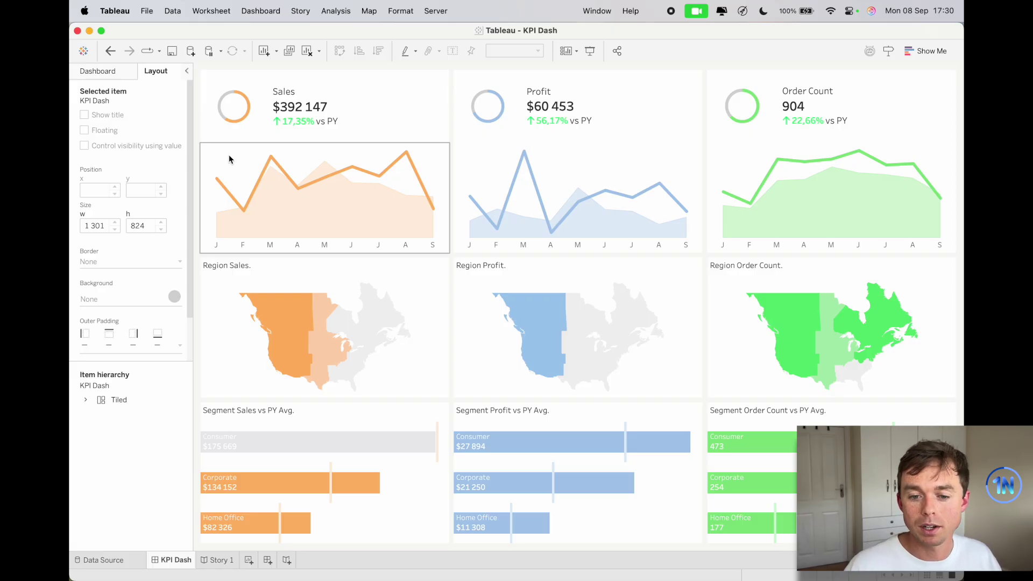
{"action": "mouse_move", "coordinate": [220, 186]}
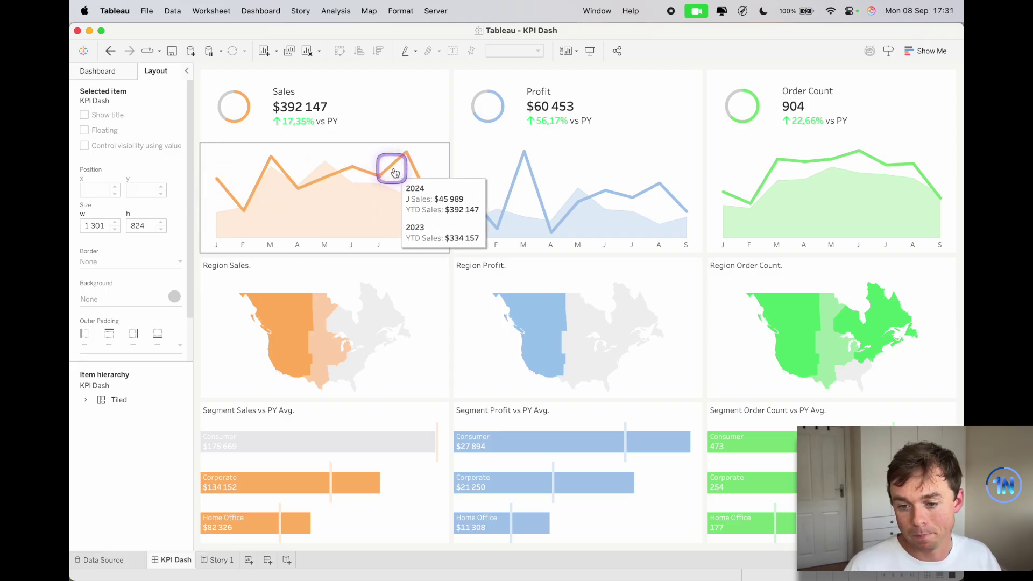
{"action": "mouse_move", "coordinate": [407, 169]}
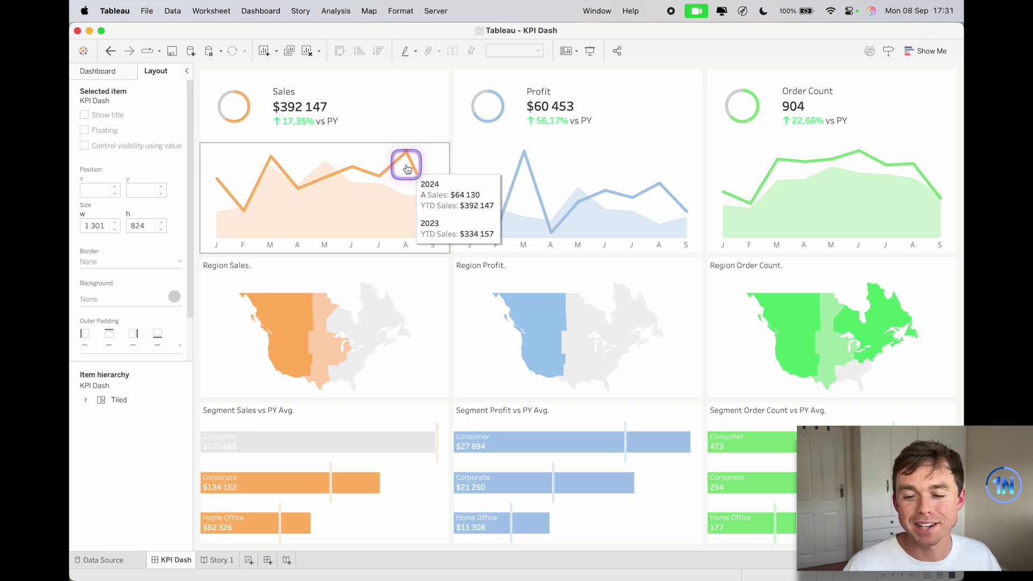
{"action": "mouse_move", "coordinate": [372, 176]}
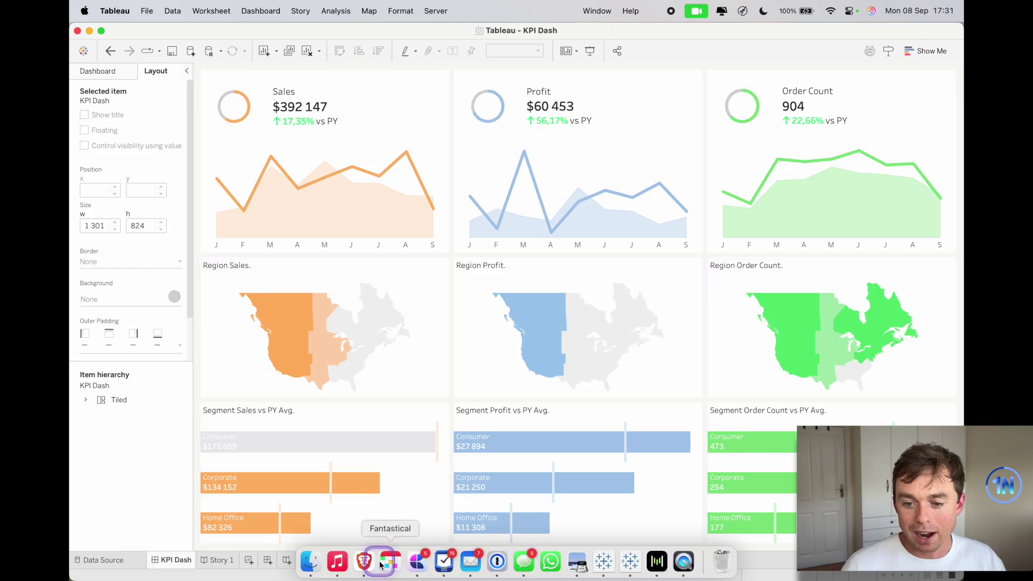
Switch to Brave and examine the use of colour and shading in the Estimated U.S. Job Loss from Mass Deportations dashboard on Tableau Public.
{"action": "left_click", "coordinate": [362, 561]}
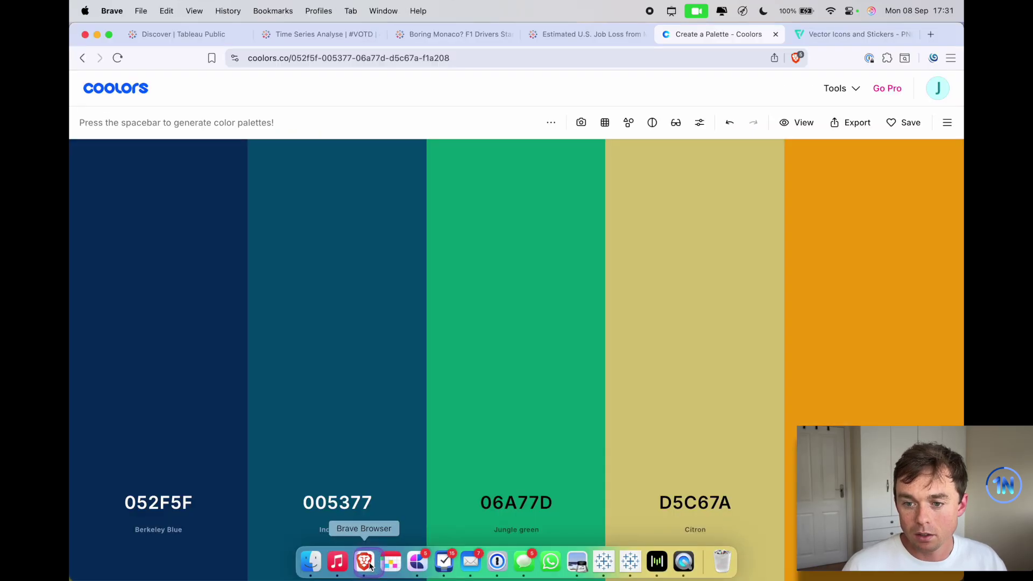
{"action": "left_click", "coordinate": [454, 36]}
{"action": "left_click", "coordinate": [339, 36]}
{"action": "left_click", "coordinate": [579, 37]}
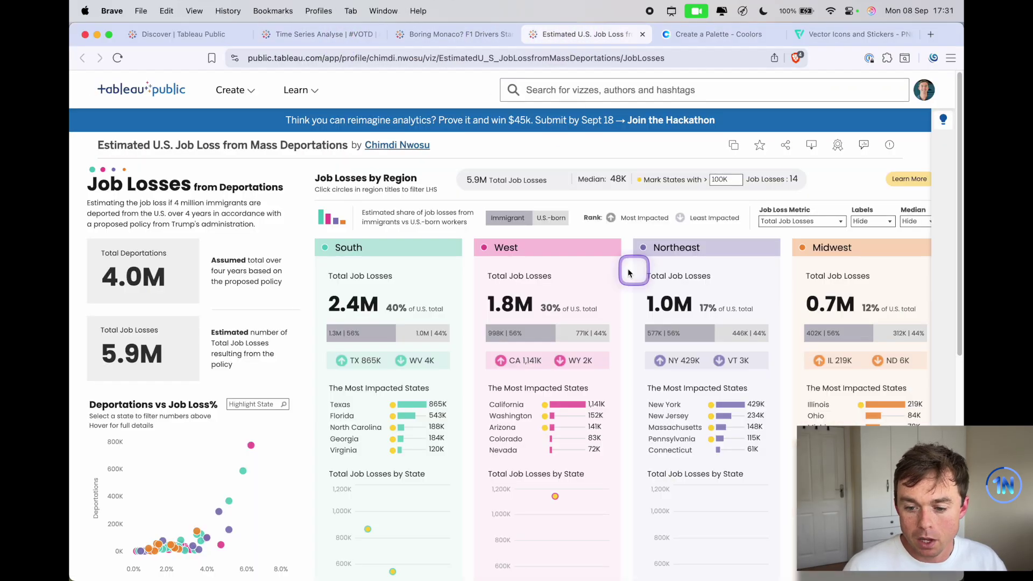
{"action": "scroll", "coordinate": [624, 279], "scroll_direction": "down", "scroll_amount": 5}
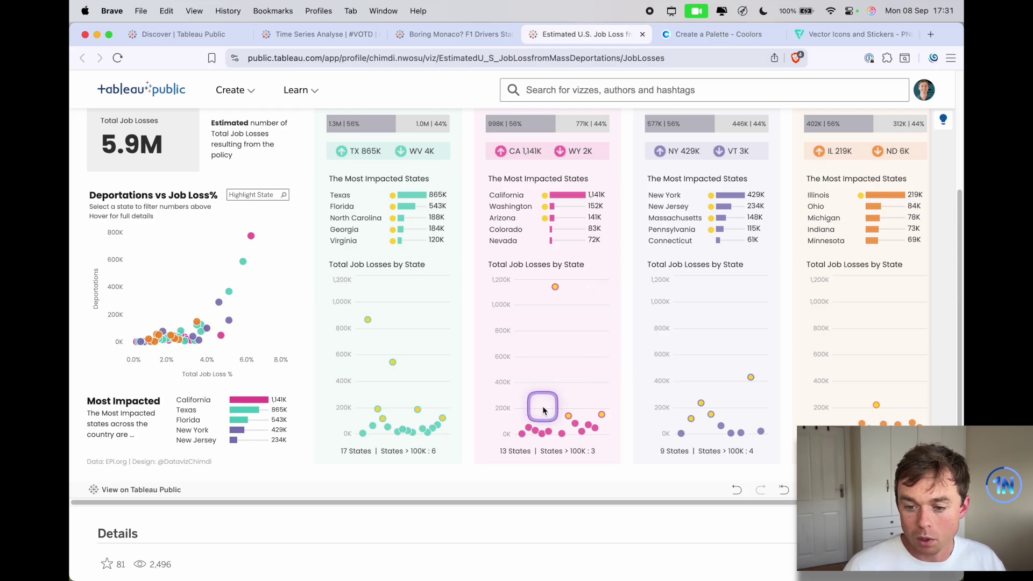
{"action": "mouse_move", "coordinate": [538, 432]}
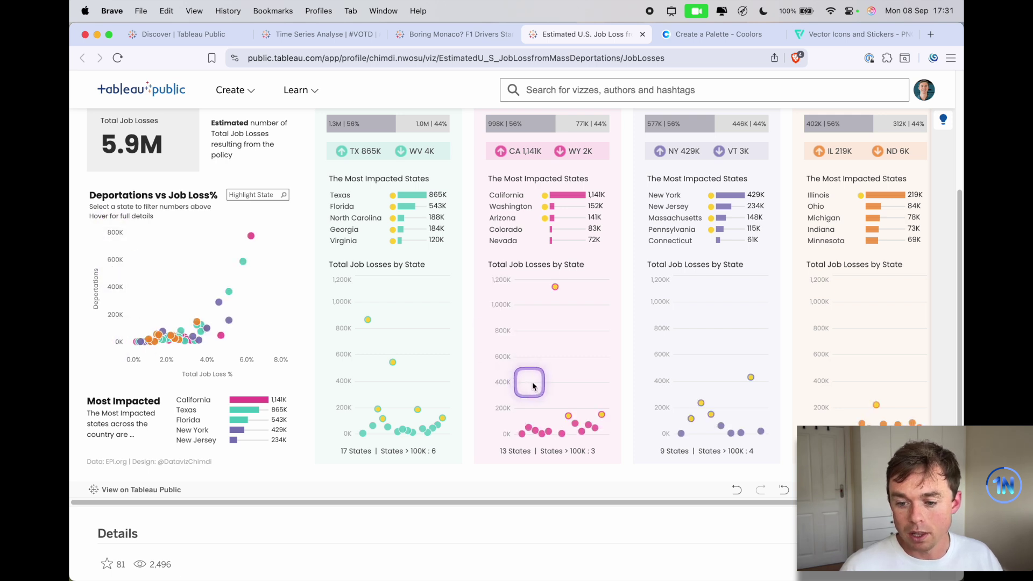
{"action": "left_click", "coordinate": [566, 282]}
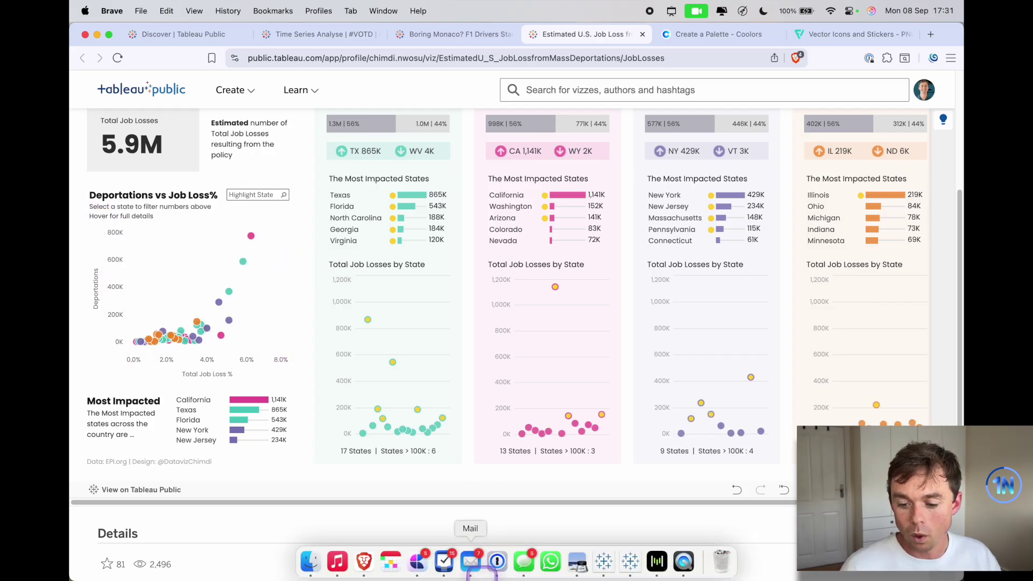
Switch back to Tableau and check the Corporate bar and the prior-year average lines in the Segment Sales vs PY Avg. chart.
{"action": "left_click", "coordinate": [631, 563]}
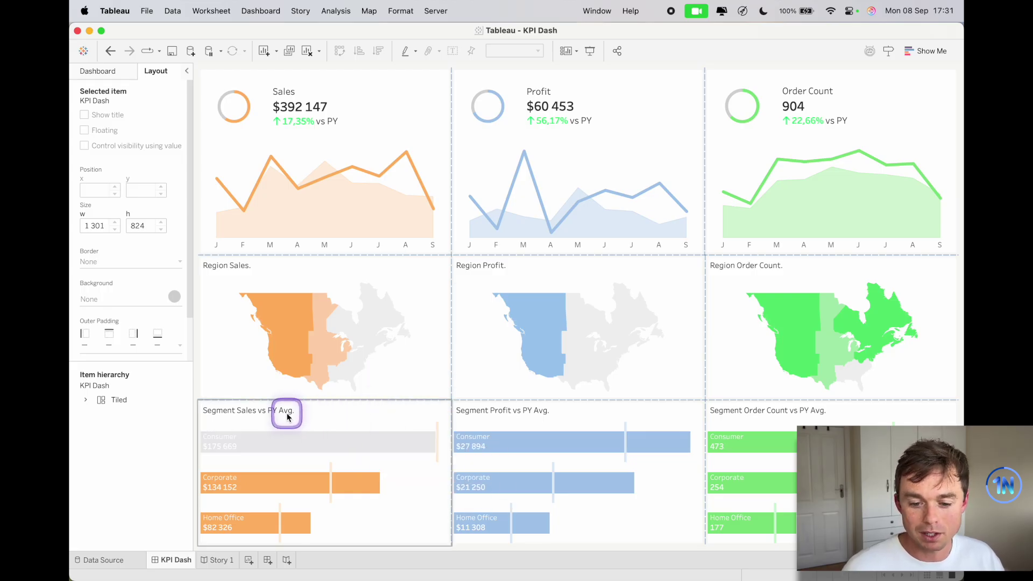
{"action": "mouse_move", "coordinate": [213, 484]}
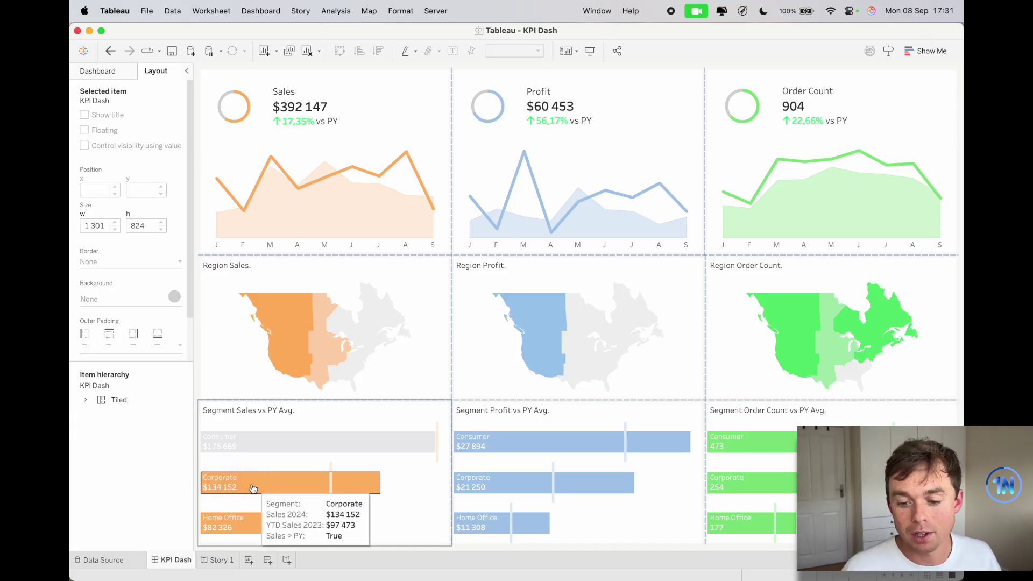
{"action": "mouse_move", "coordinate": [404, 455]}
{"action": "mouse_move", "coordinate": [439, 464]}
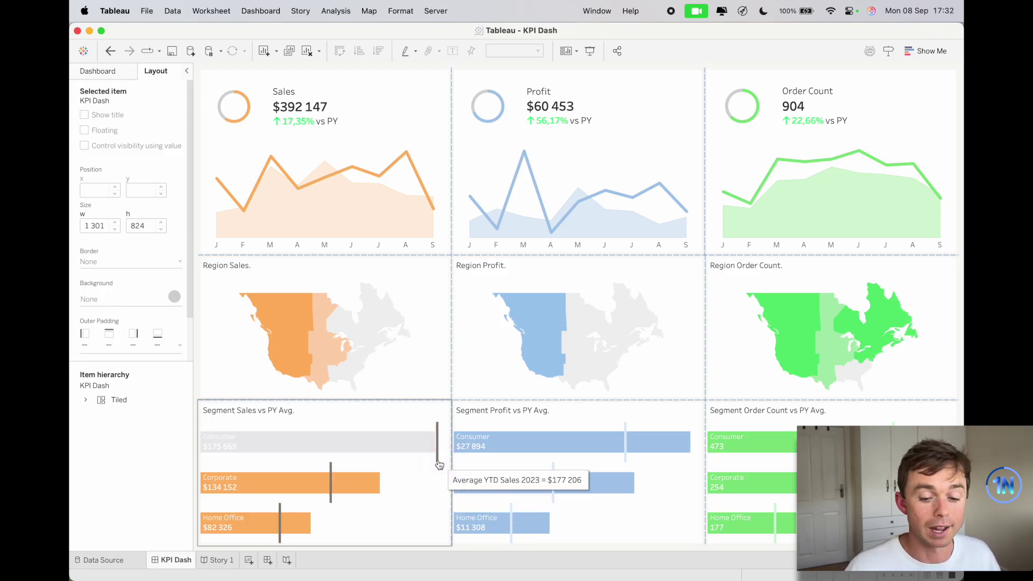
{"action": "left_click", "coordinate": [155, 488]}
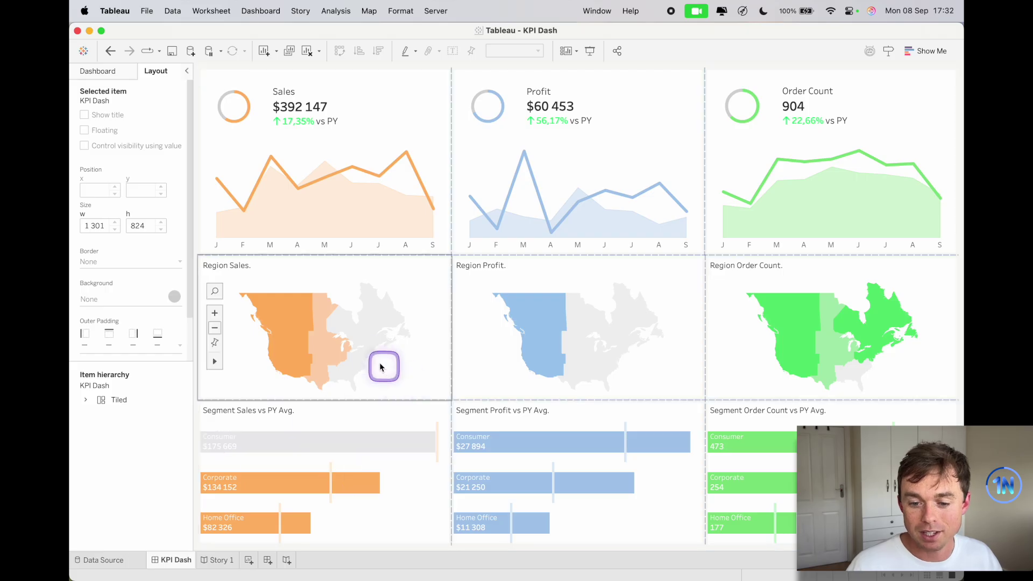
Check the tooltips of the Region Sales map's East region, the Sales KPI text, the Corporate segment bar and the Sales line chart.
{"action": "mouse_move", "coordinate": [375, 325]}
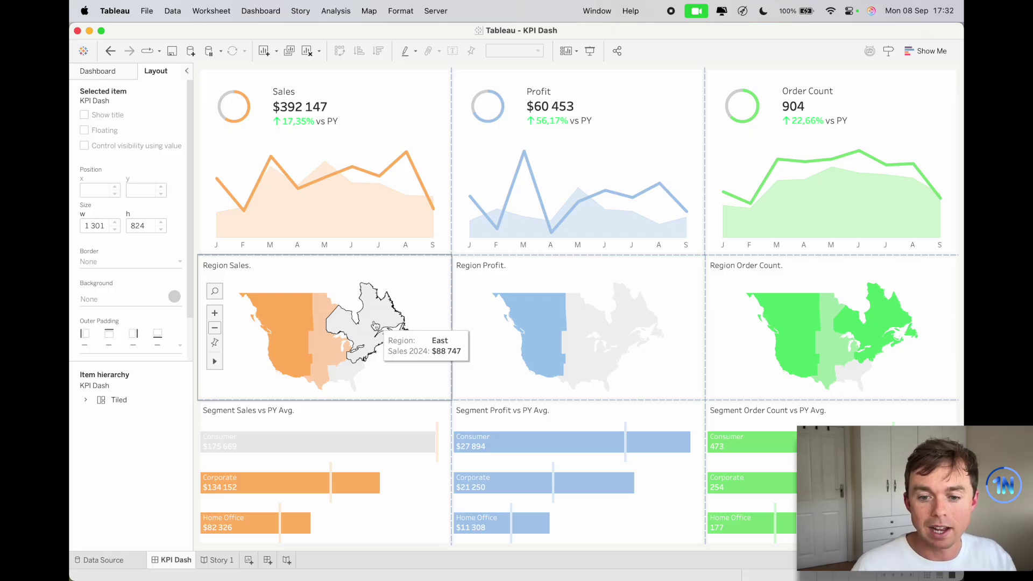
{"action": "left_click", "coordinate": [380, 307]}
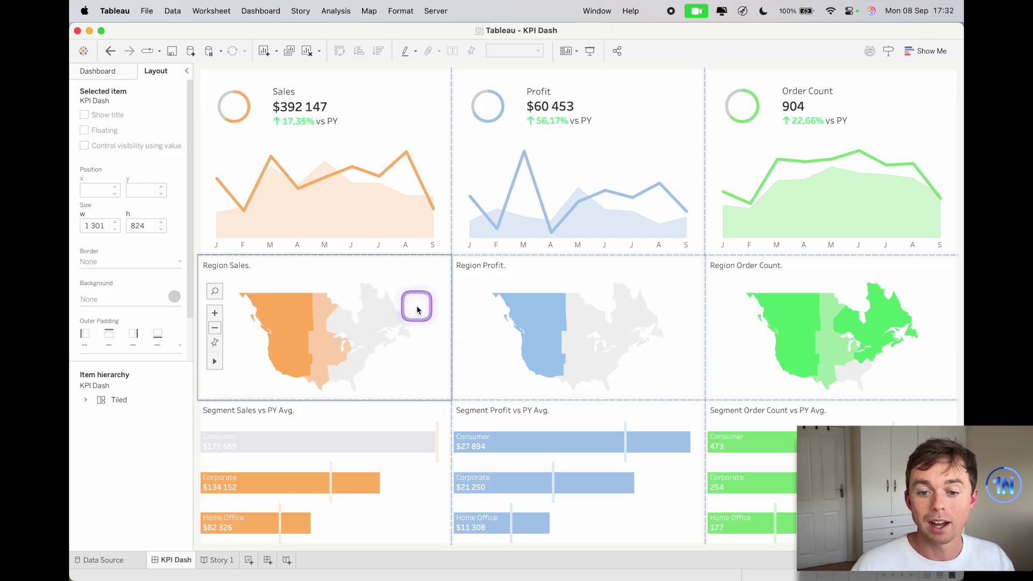
{"action": "left_click", "coordinate": [324, 96]}
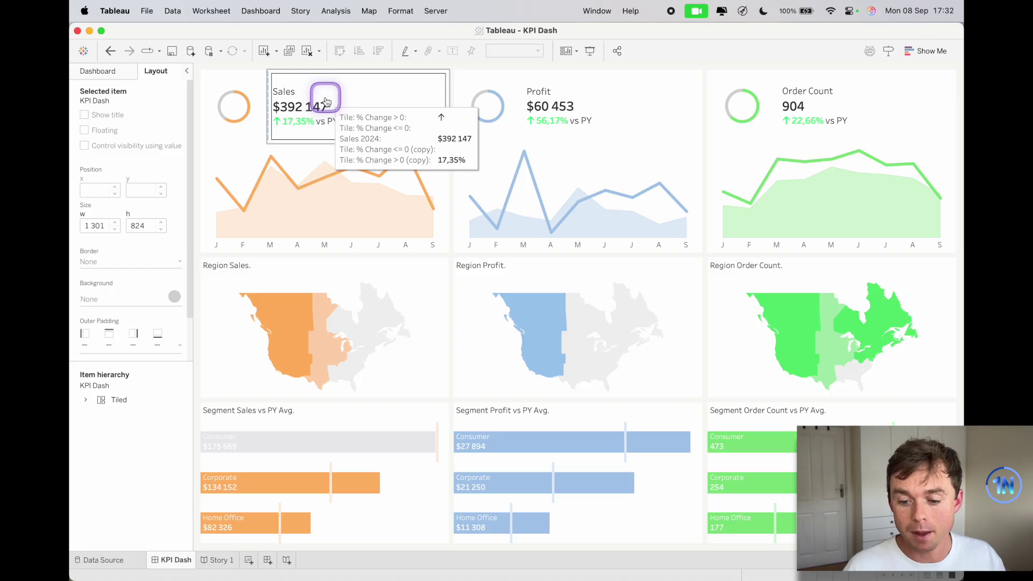
{"action": "left_click", "coordinate": [364, 201]}
{"action": "left_click", "coordinate": [225, 487]}
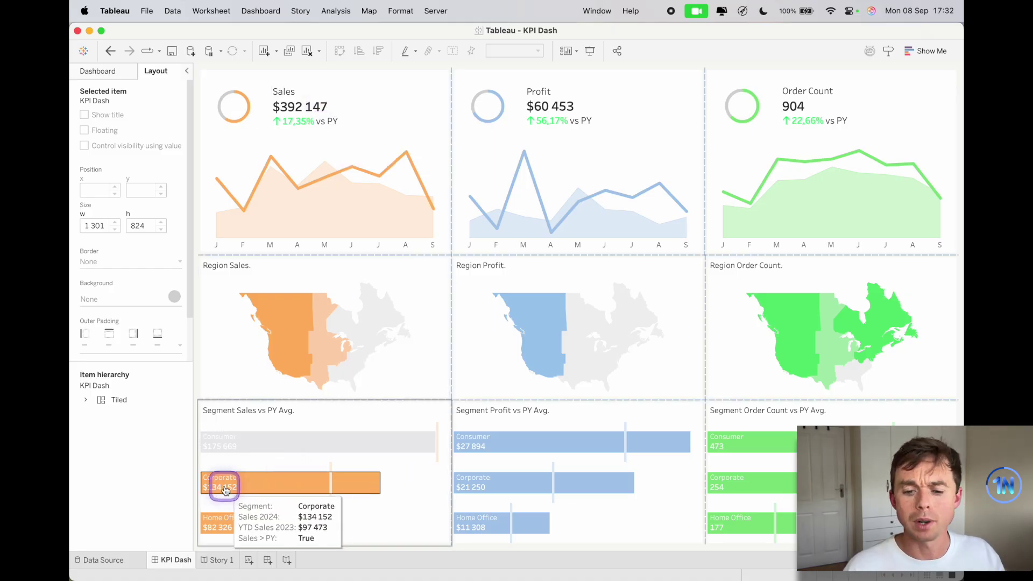
{"action": "left_click", "coordinate": [399, 155]}
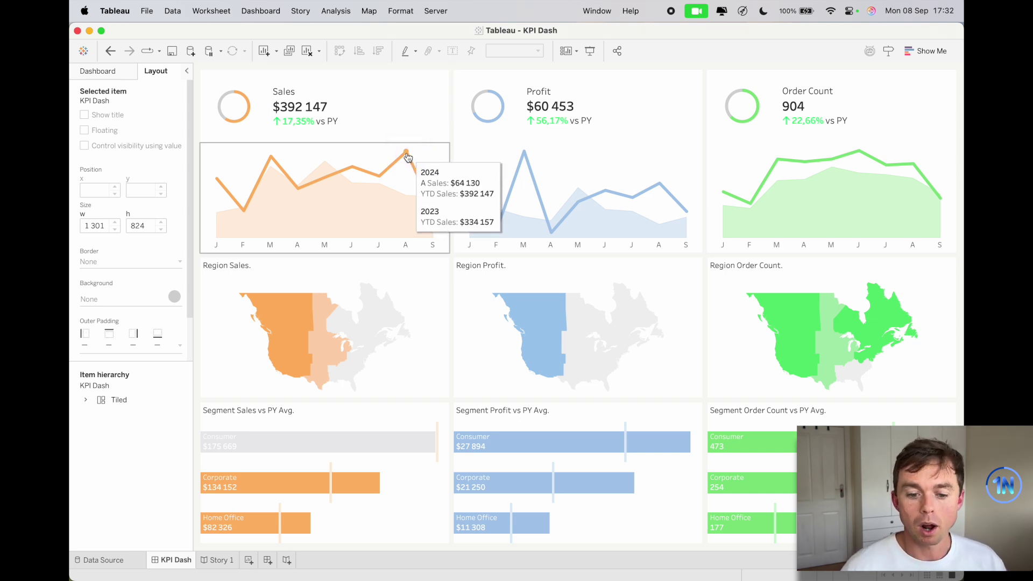
{"action": "left_click", "coordinate": [420, 150]}
{"action": "left_click", "coordinate": [173, 437]}
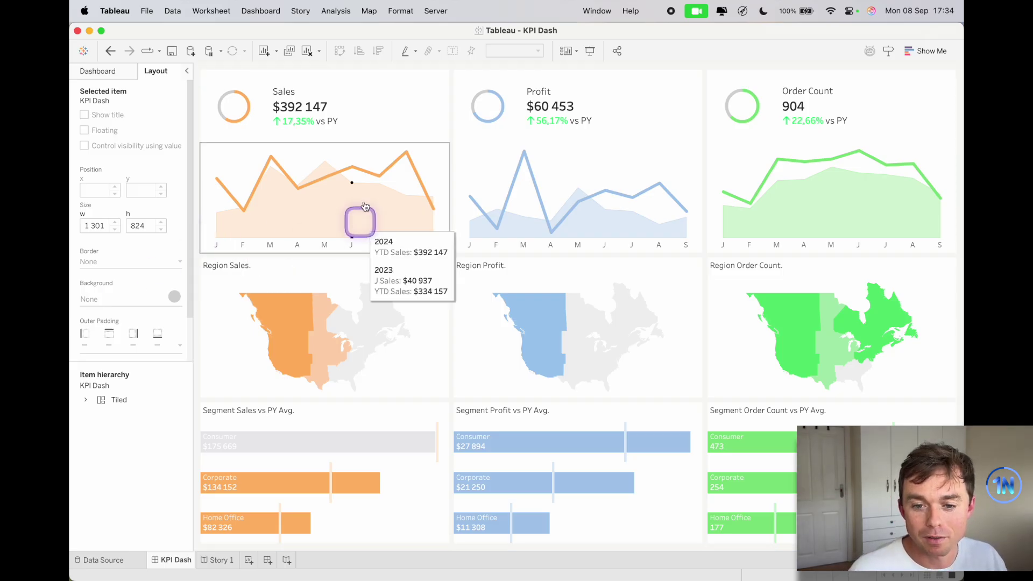
{"action": "mouse_move", "coordinate": [288, 122]}
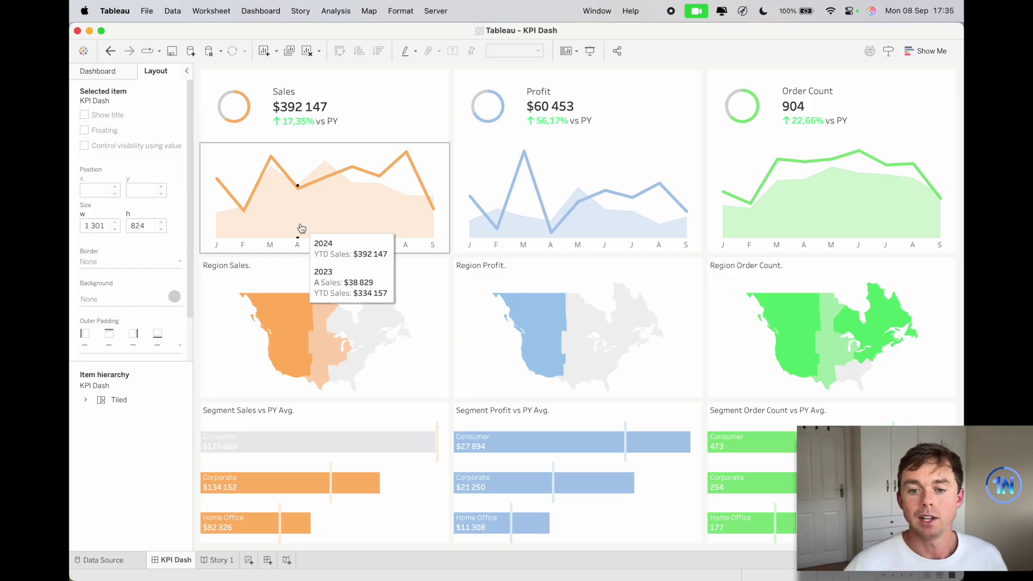
Open the workbook-wide formatting settings and inspect the font, size and colour options for worksheets.
{"action": "left_click", "coordinate": [256, 9]}
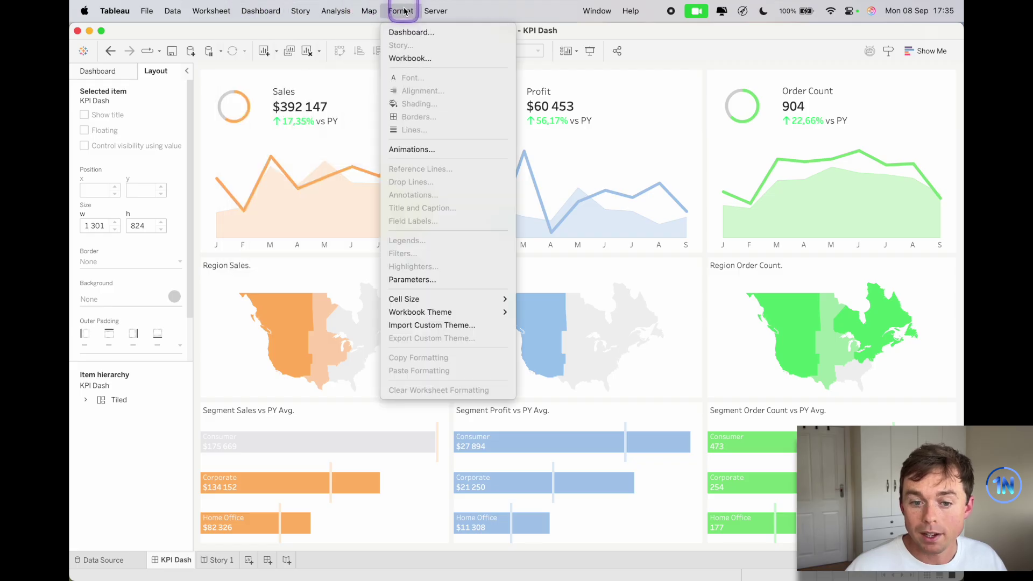
{"action": "left_click", "coordinate": [466, 22]}
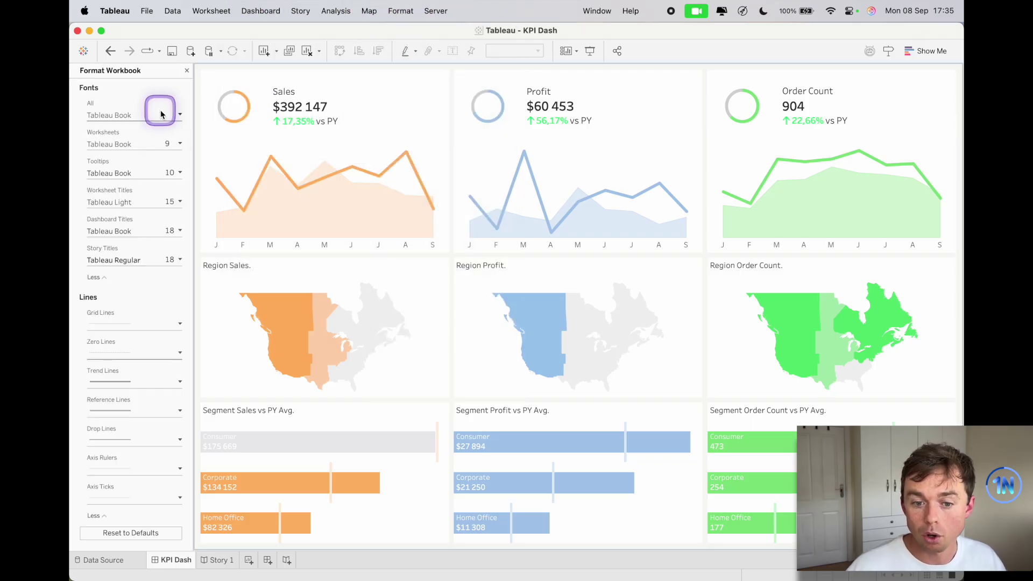
{"action": "left_click", "coordinate": [150, 150]}
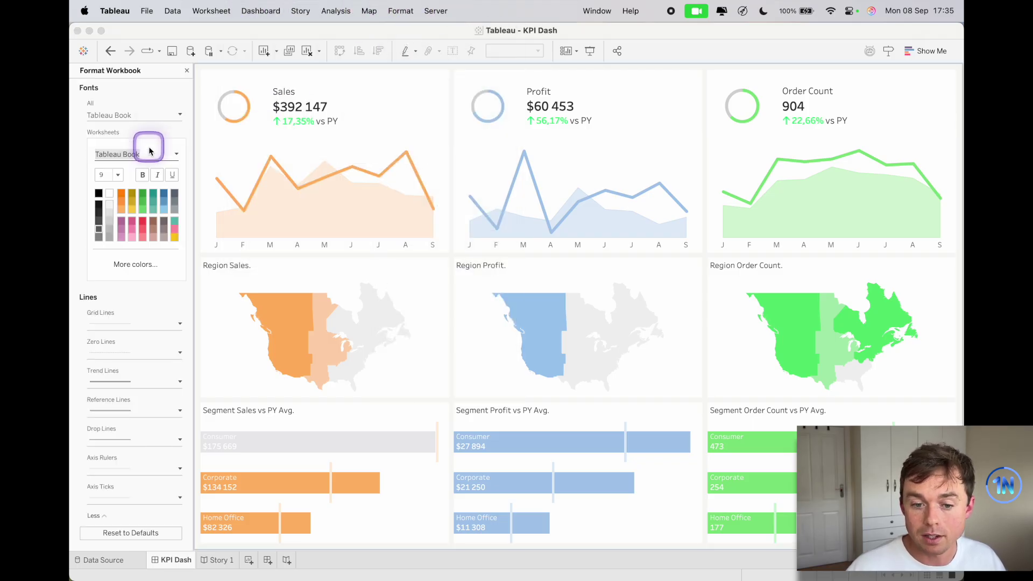
{"action": "left_click", "coordinate": [177, 154]}
{"action": "left_click", "coordinate": [177, 158]}
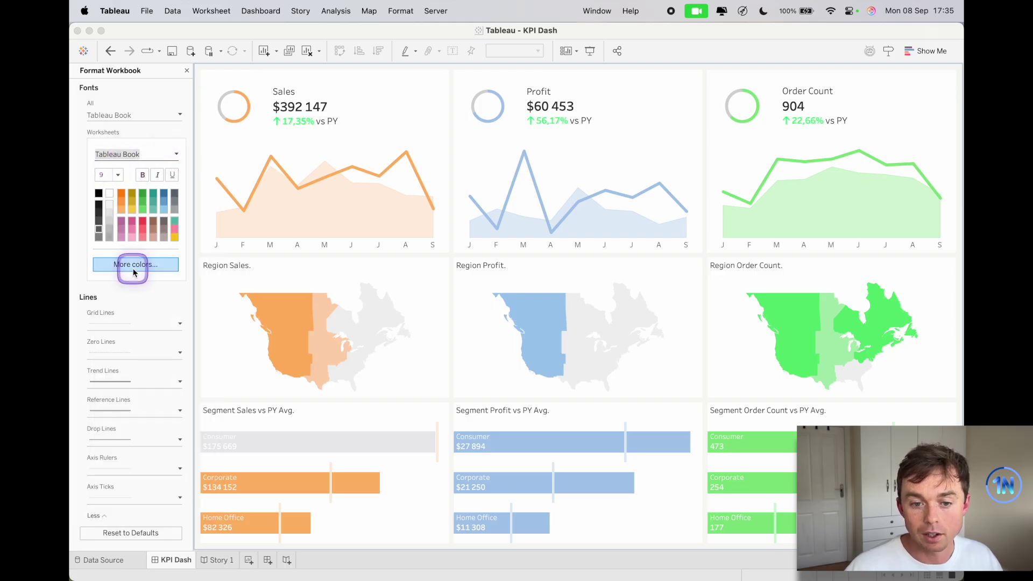
{"action": "left_click", "coordinate": [77, 153]}
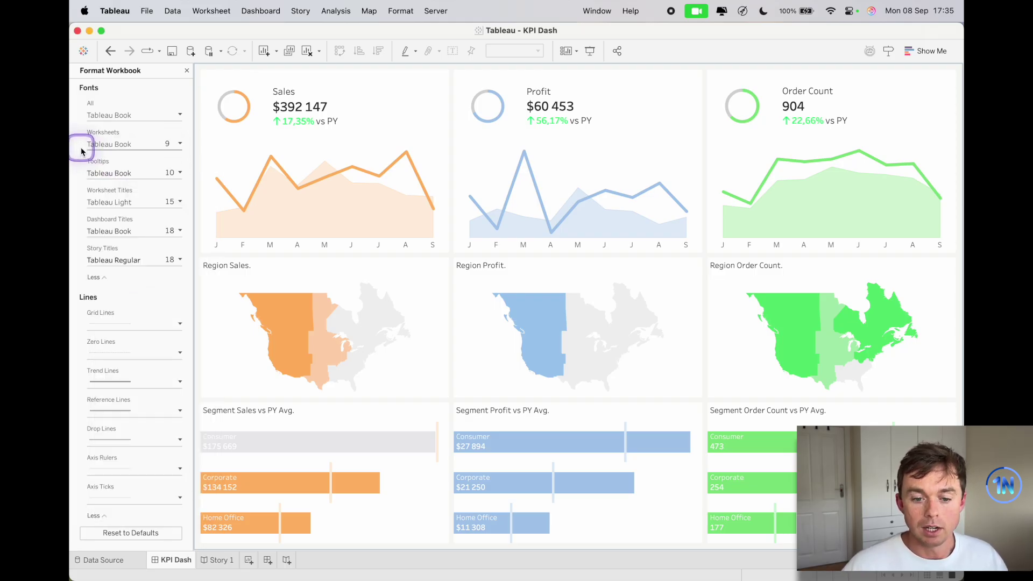